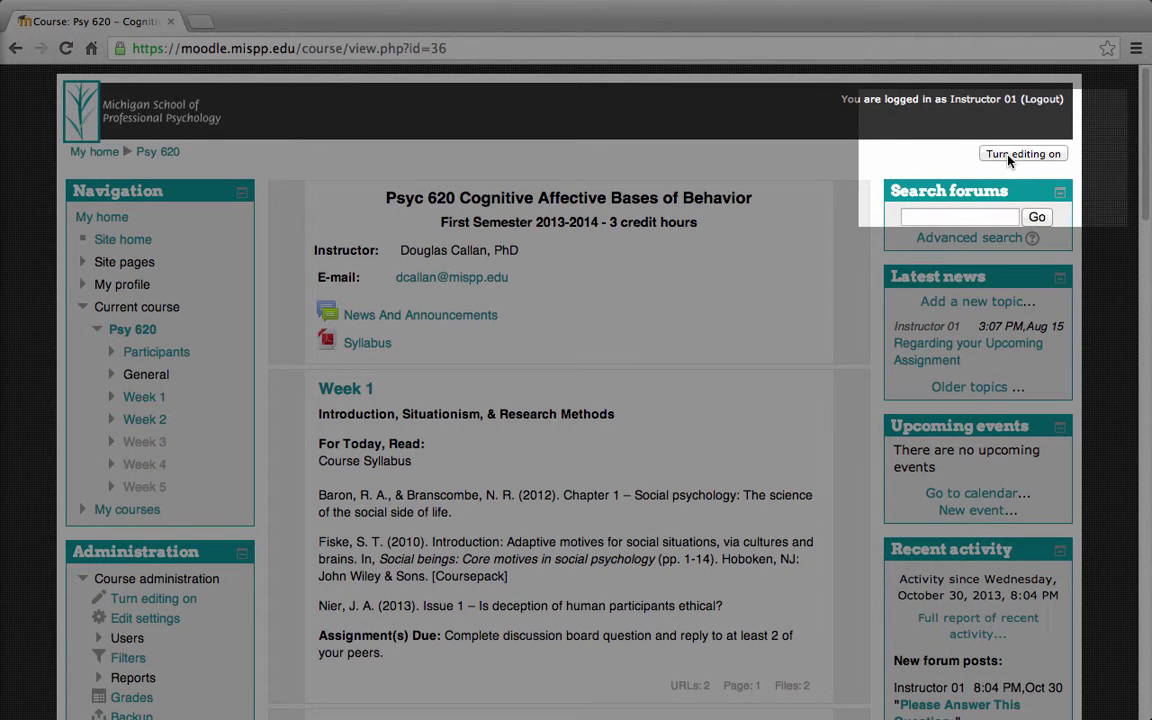
# Step: Turn on course editing and add a Forum activity to Week 1
pyautogui.click(1010, 155)
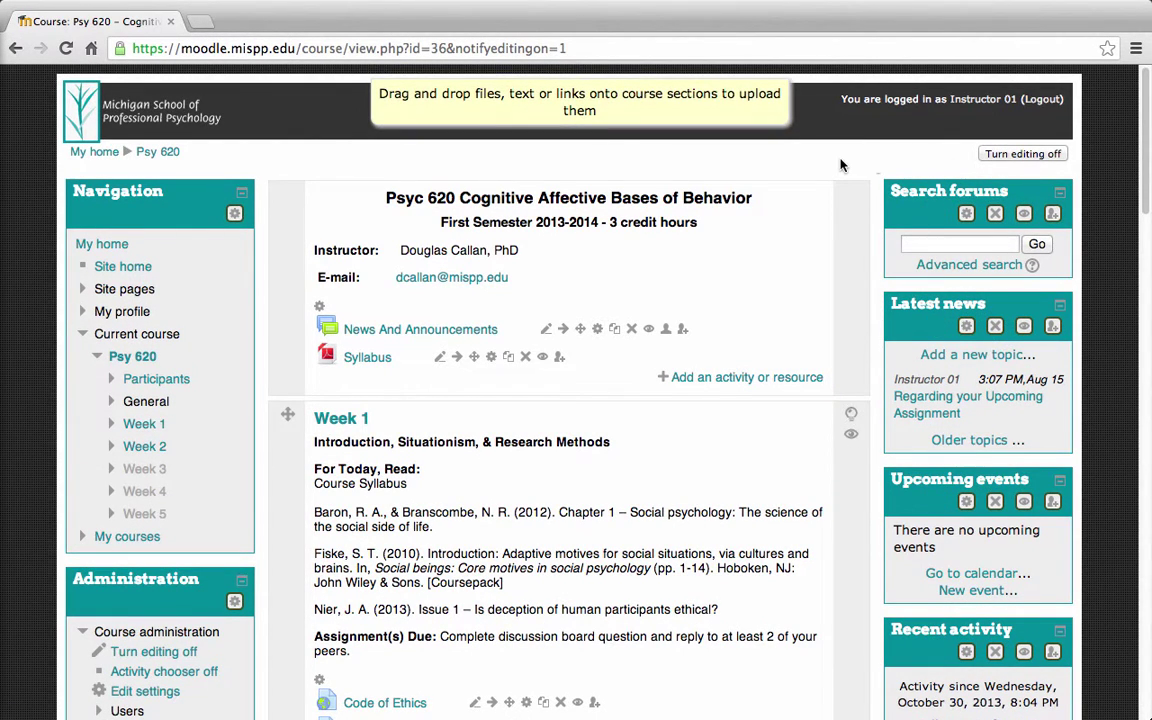
pyautogui.scroll(-5, 841, 165)
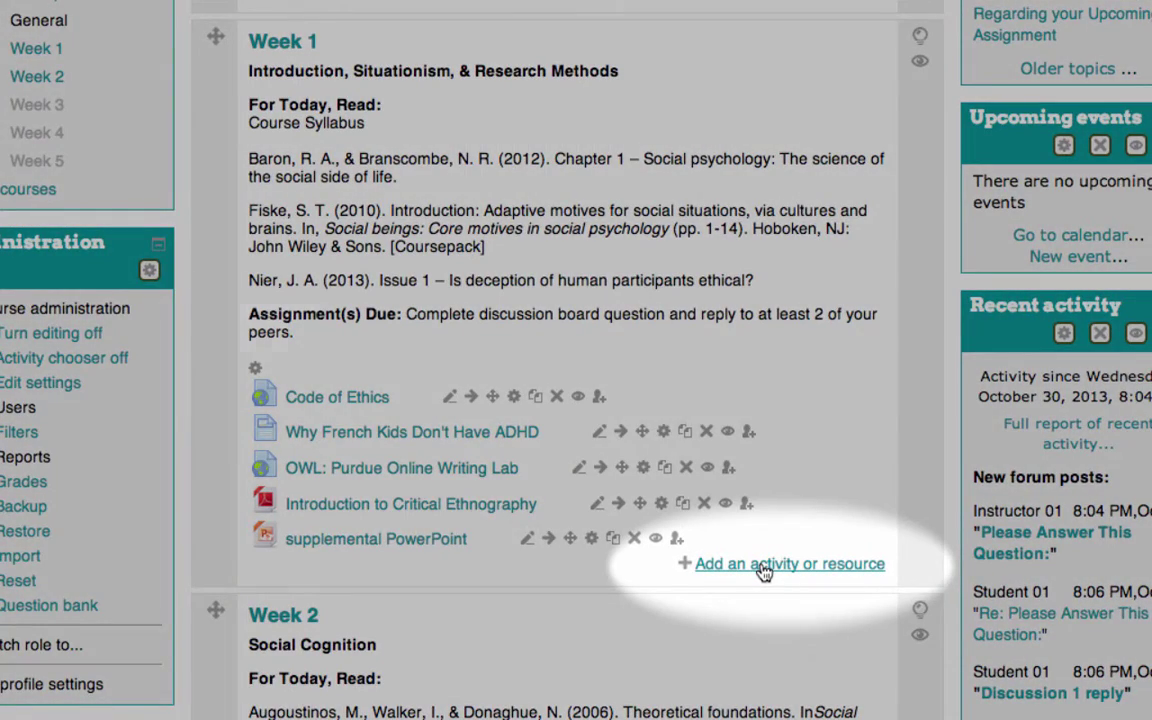
pyautogui.click(763, 565)
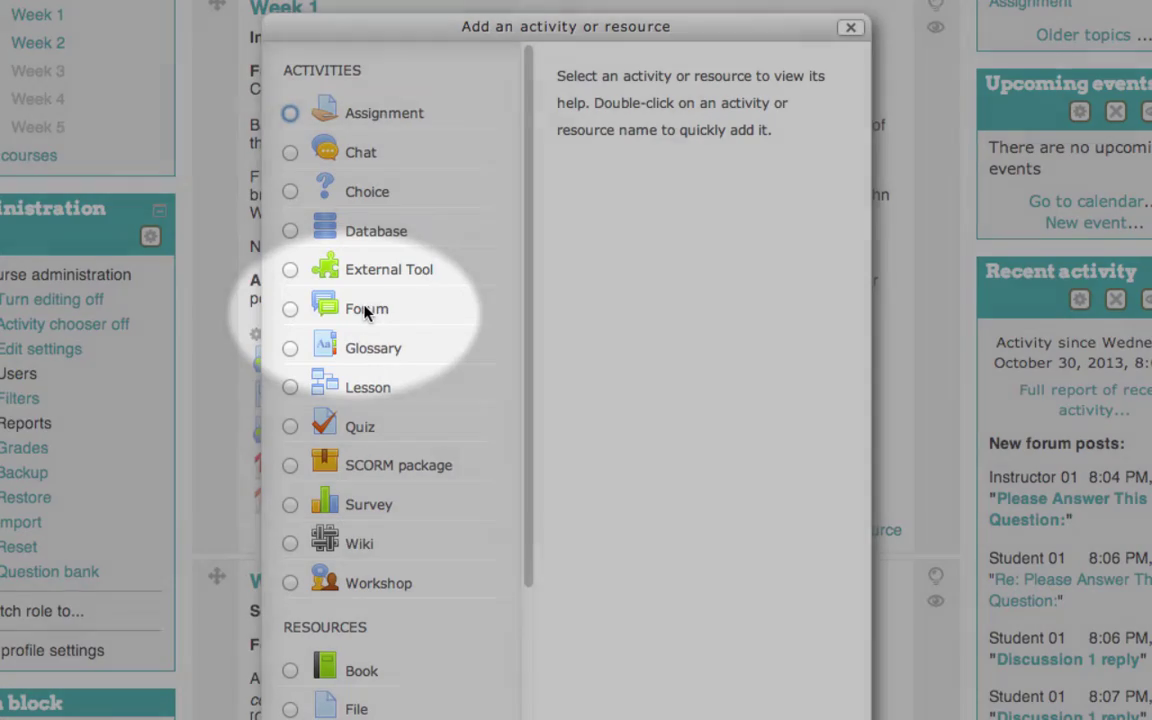
pyautogui.click(366, 312)
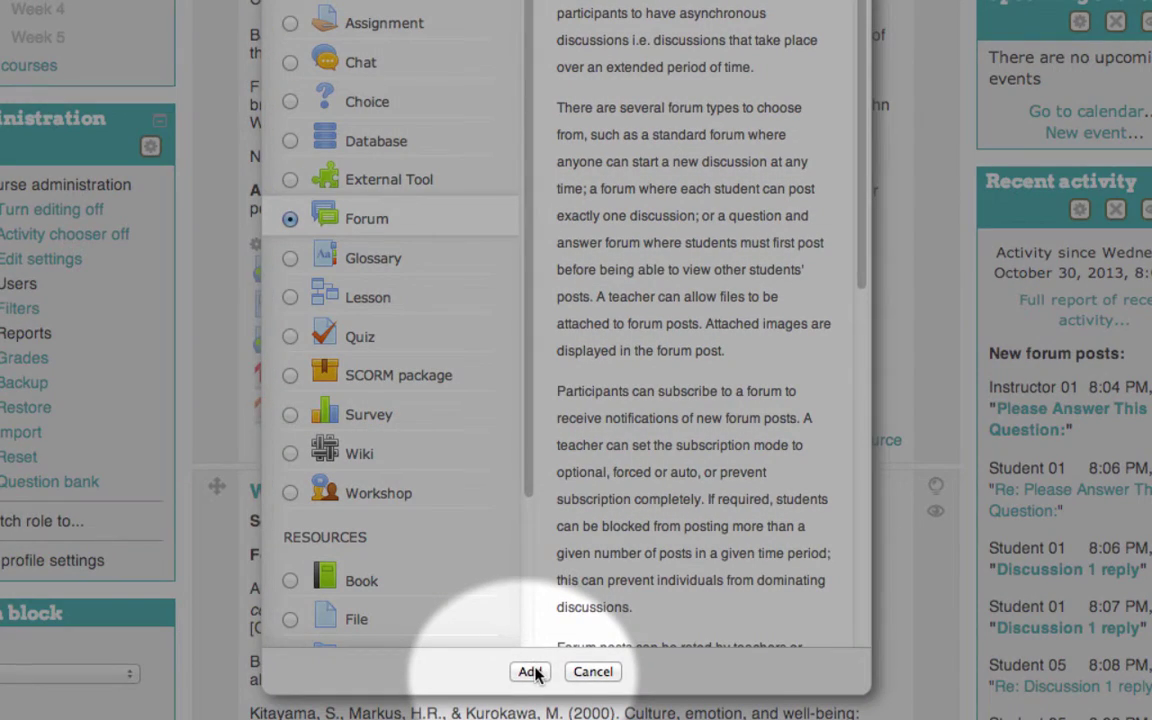
pyautogui.click(531, 672)
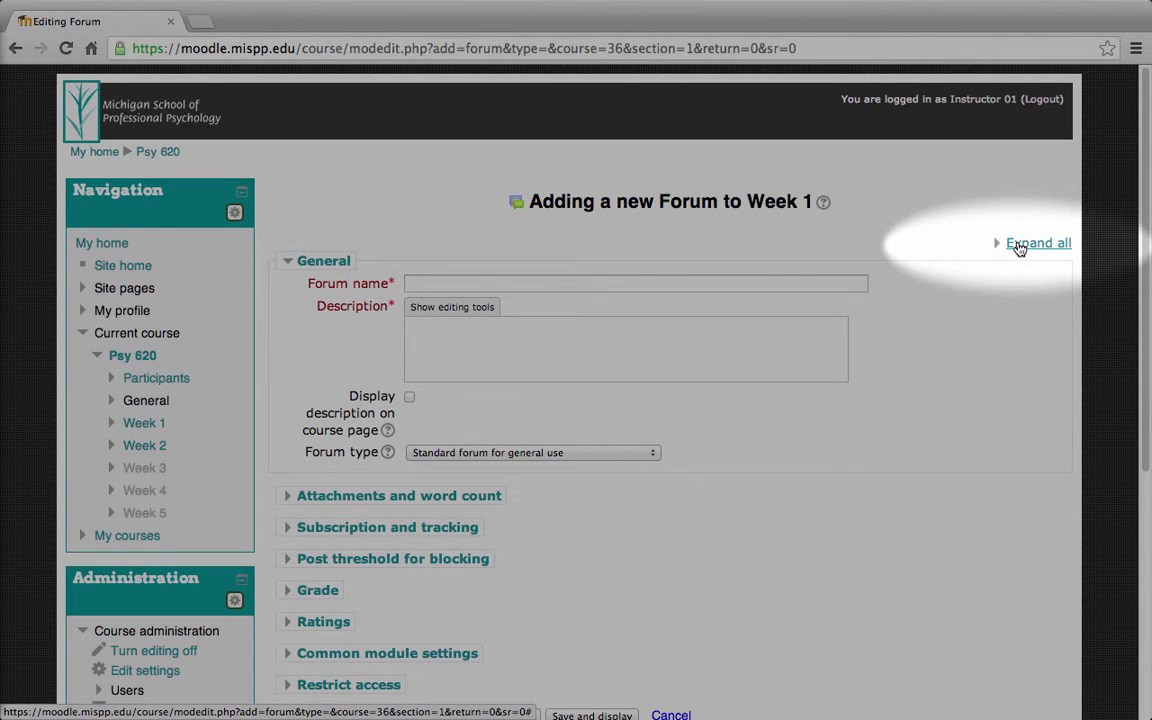
# Step: Expand all of the new forum's settings sections and name the forum "Week 1 Discussion"
pyautogui.click(1018, 247)
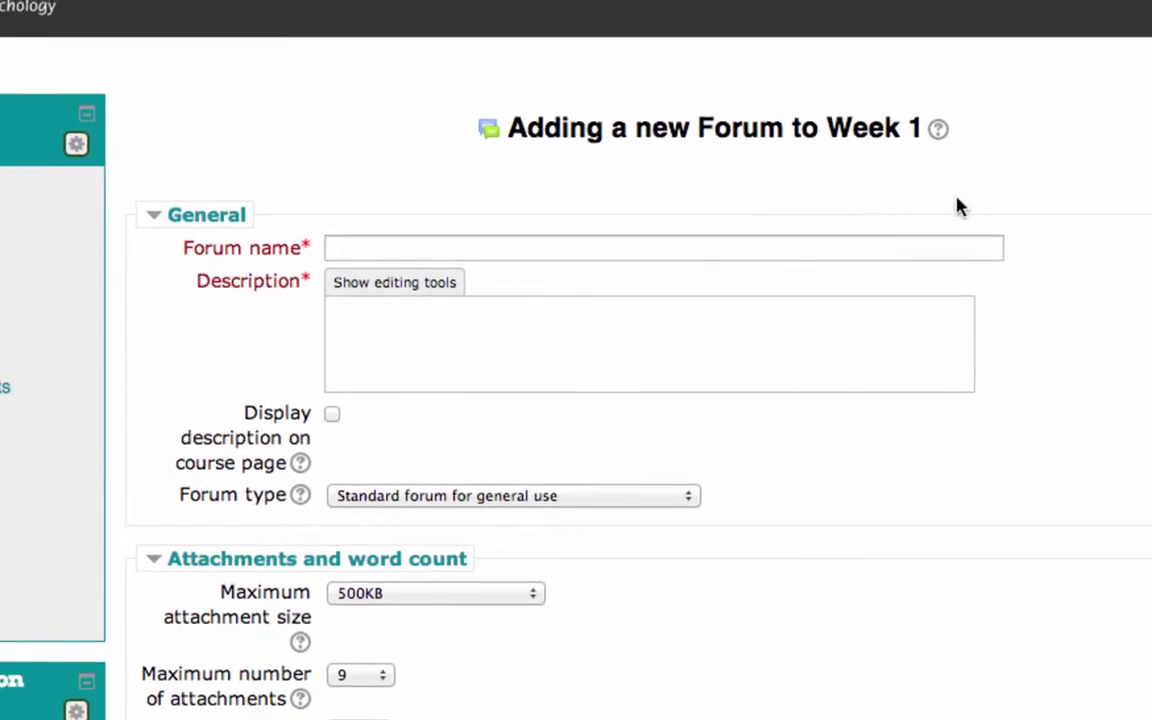
pyautogui.click(600, 245)
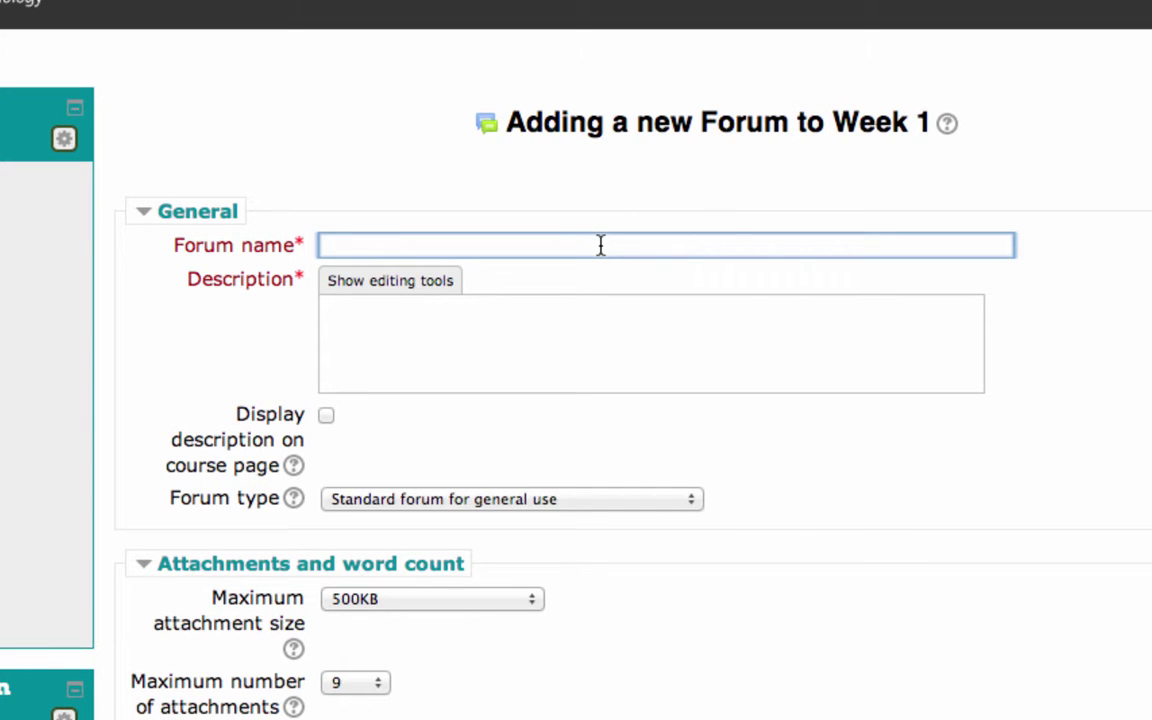
pyautogui.write('Week 1 Dis')
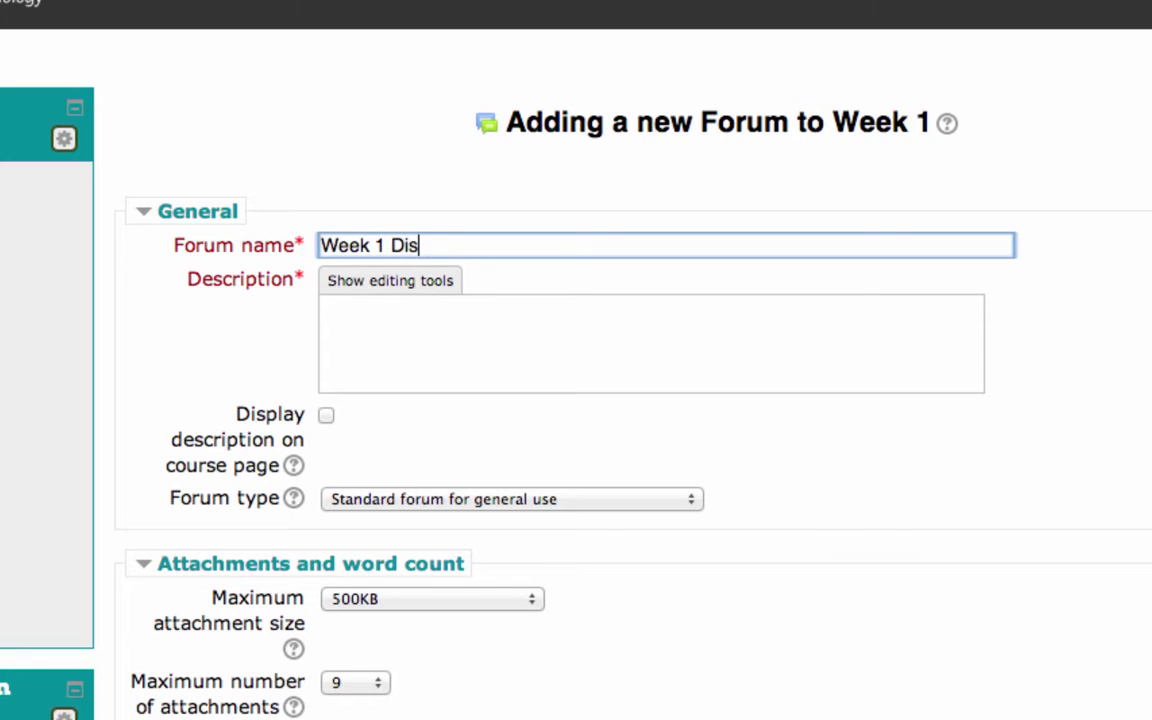
pyautogui.write('cussion')
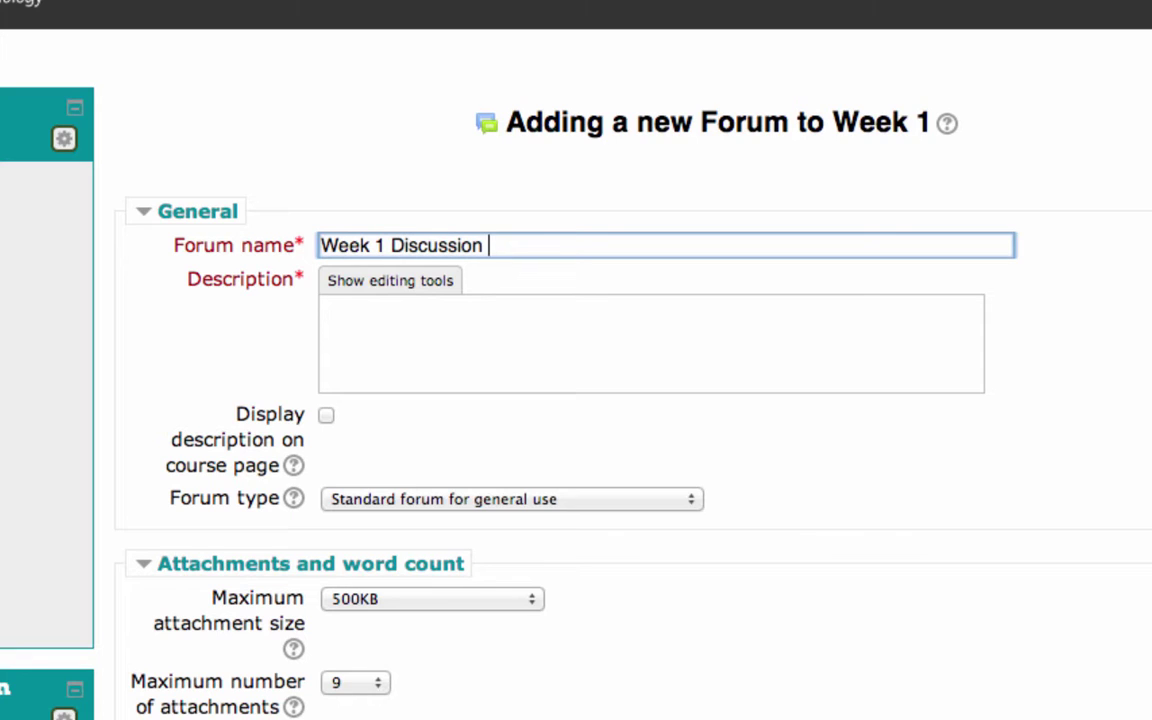
# Step: Enter the numbered question beginning "Provide an example from your high school days" as the forum description and set its font size to 4 (14pt)
pyautogui.click(591, 316)
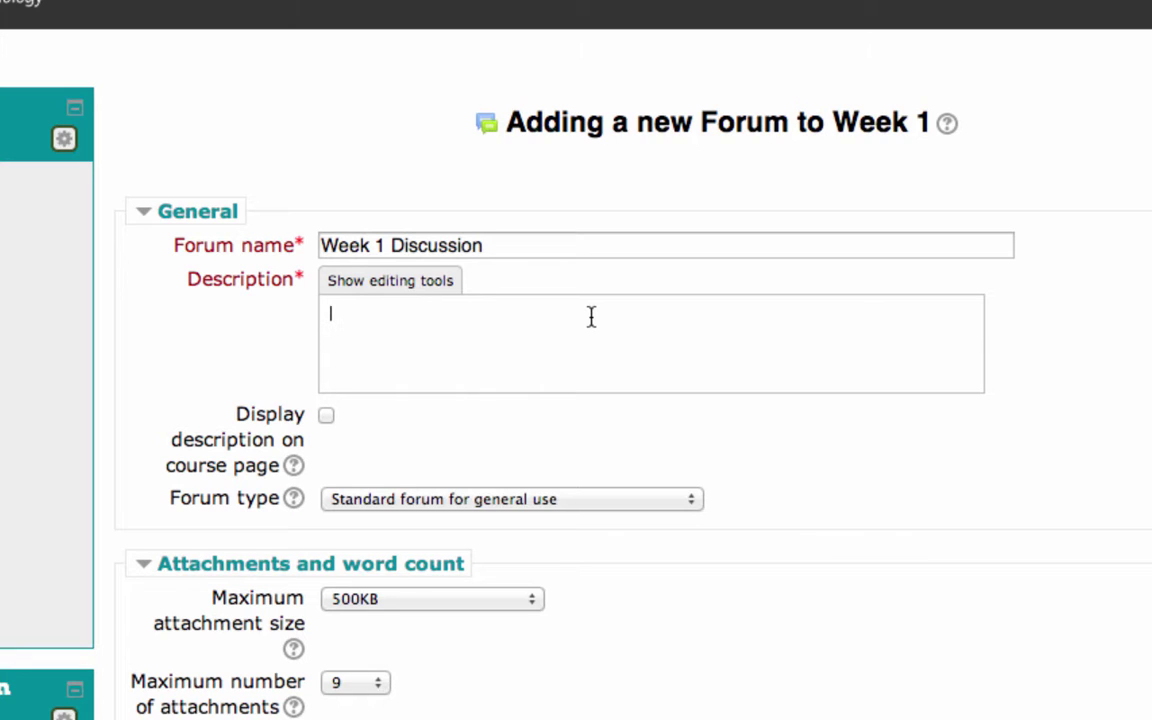
pyautogui.write('1. Provide an example from your high school days of a situation where you felt the need to conform in some way. What was the source of this feeling? What did you gain by conforming, or what did you lose by not conforming in the situation? In what way was power an issue?')
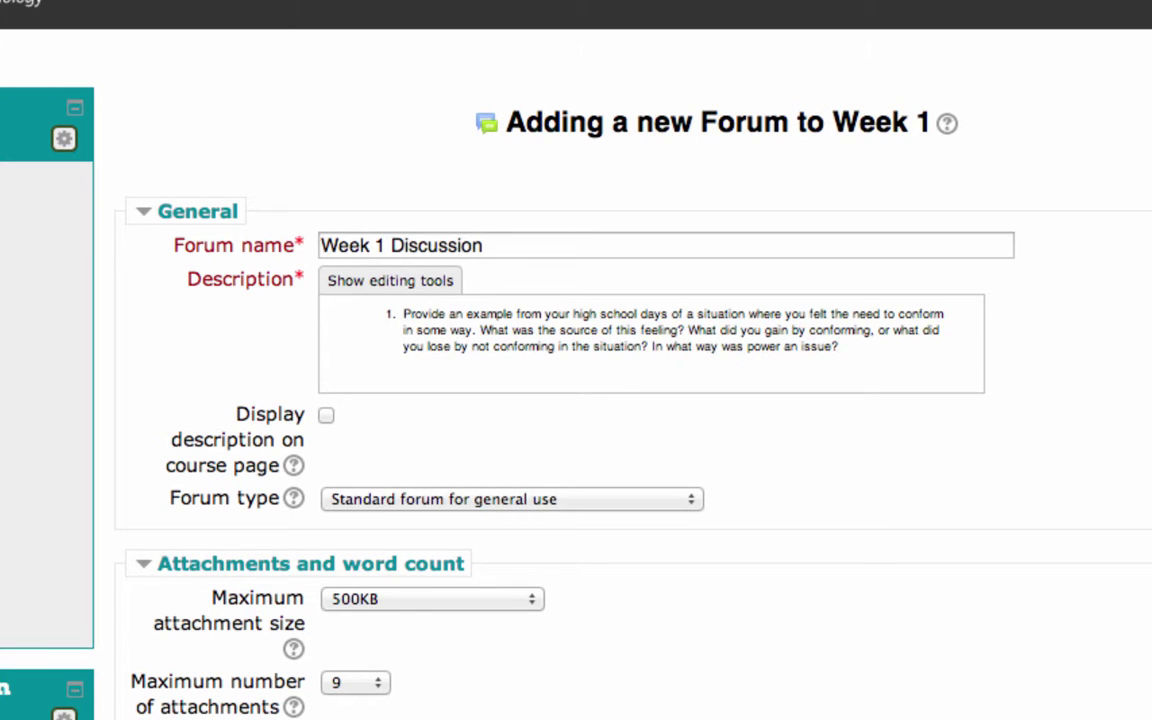
pyautogui.click(443, 284)
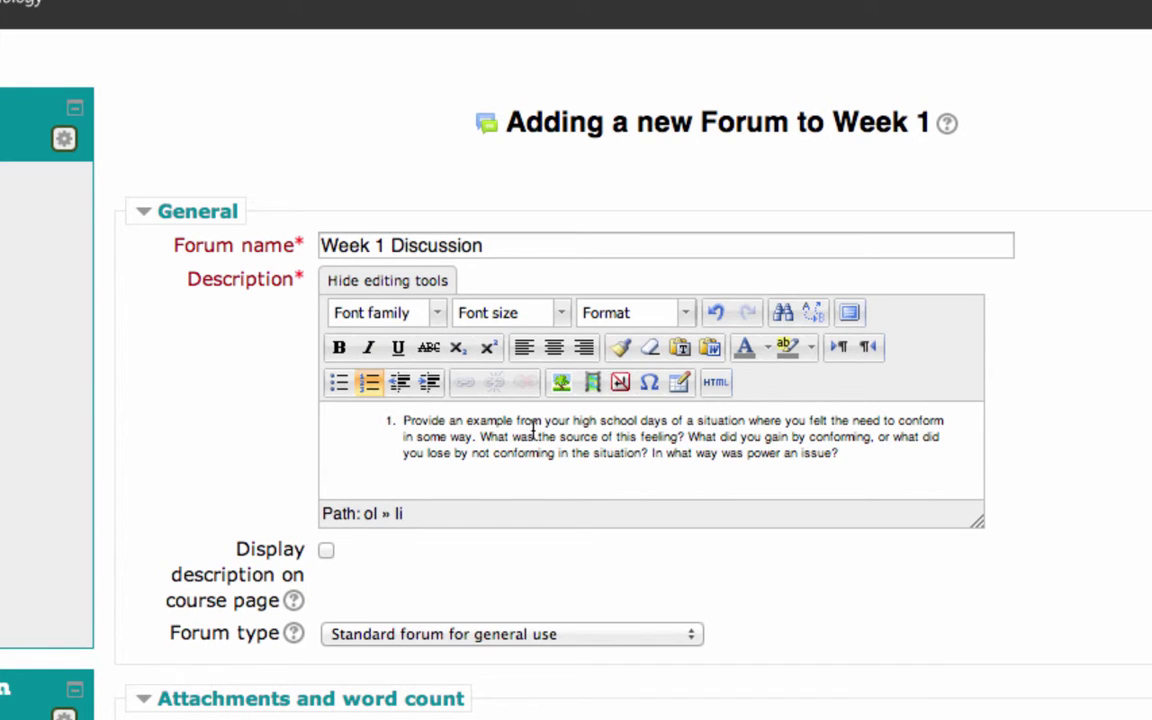
pyautogui.moveTo(404, 420); pyautogui.dragTo(846, 463)
pyautogui.click(562, 314)
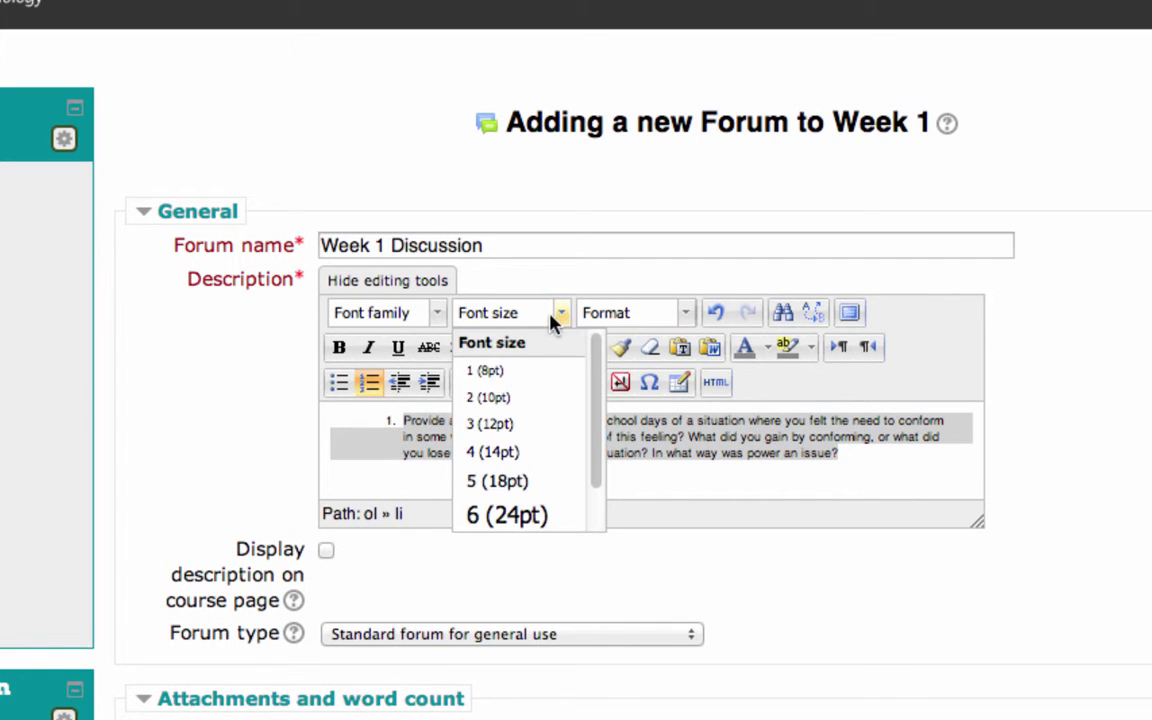
pyautogui.click(517, 458)
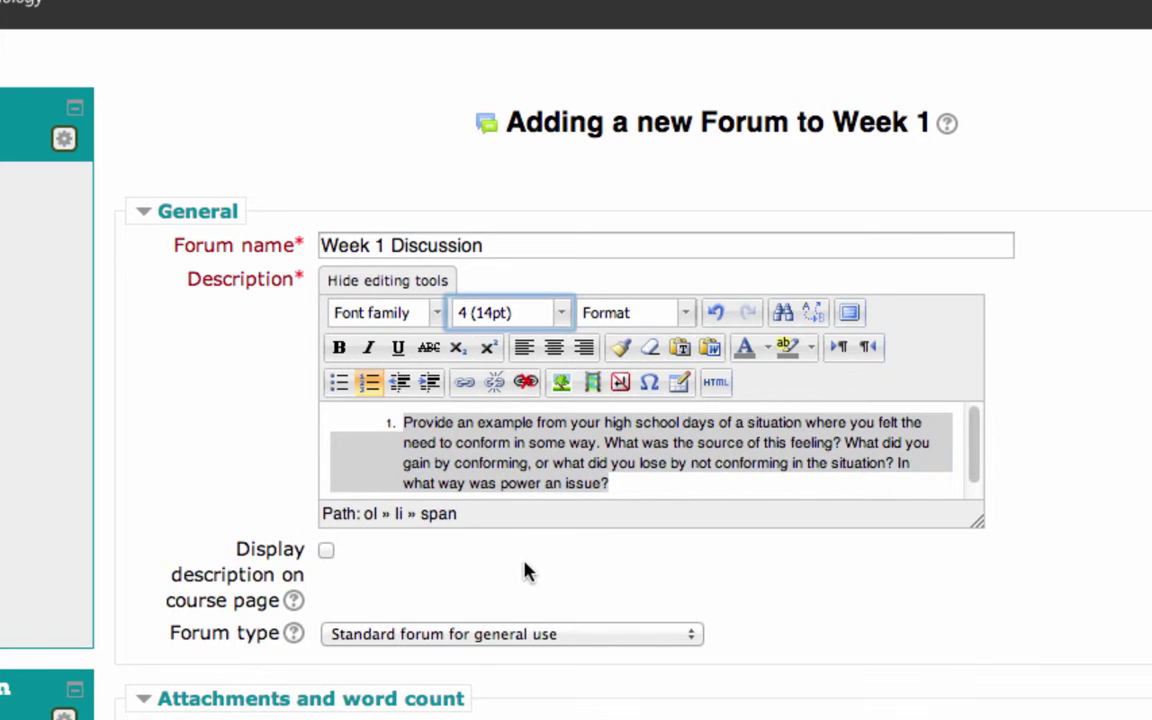
# Step: Choose "Standard forum for general use" as the forum type
pyautogui.scroll(-3, 527, 573)
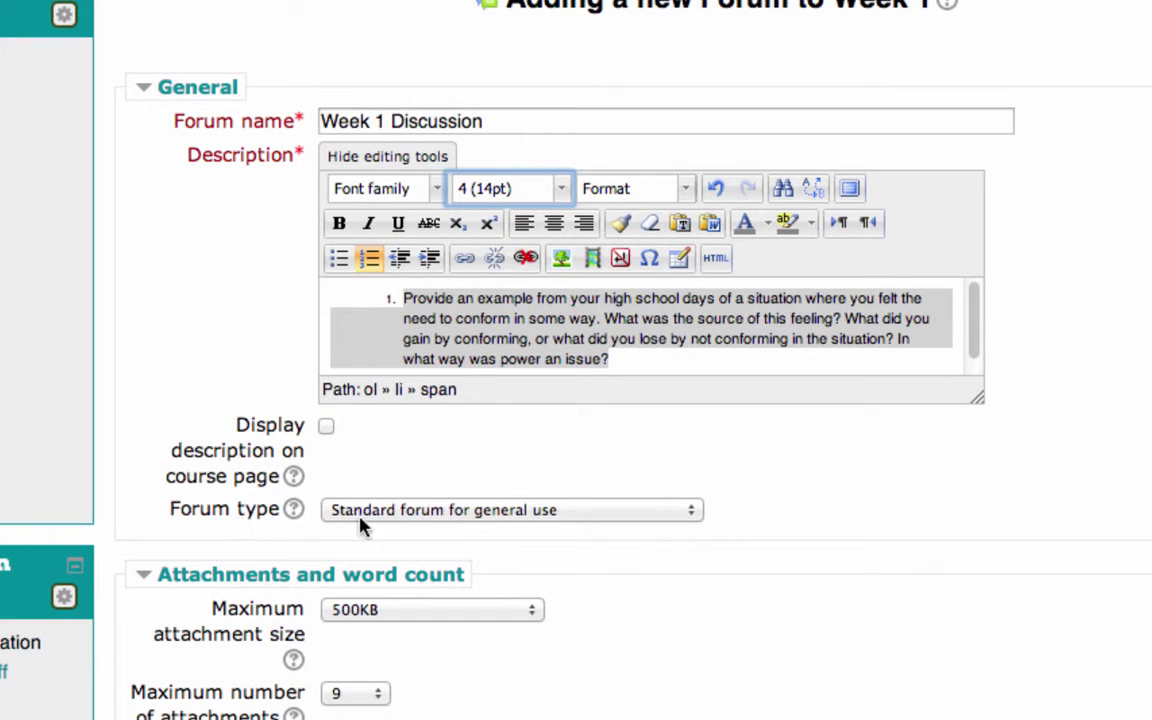
pyautogui.click(645, 525)
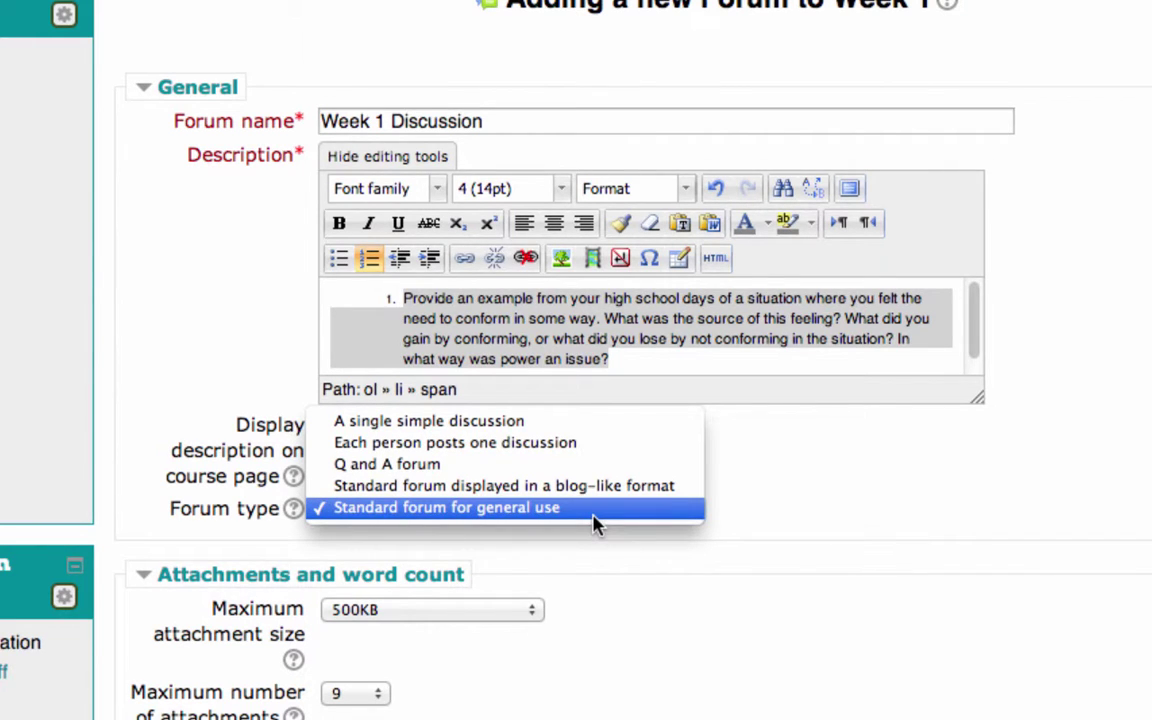
pyautogui.click(595, 507)
# Step: Set the forum's maximum attachment size to 2MB and its maximum number of attachments to 9
pyautogui.scroll(-3, 622, 571)
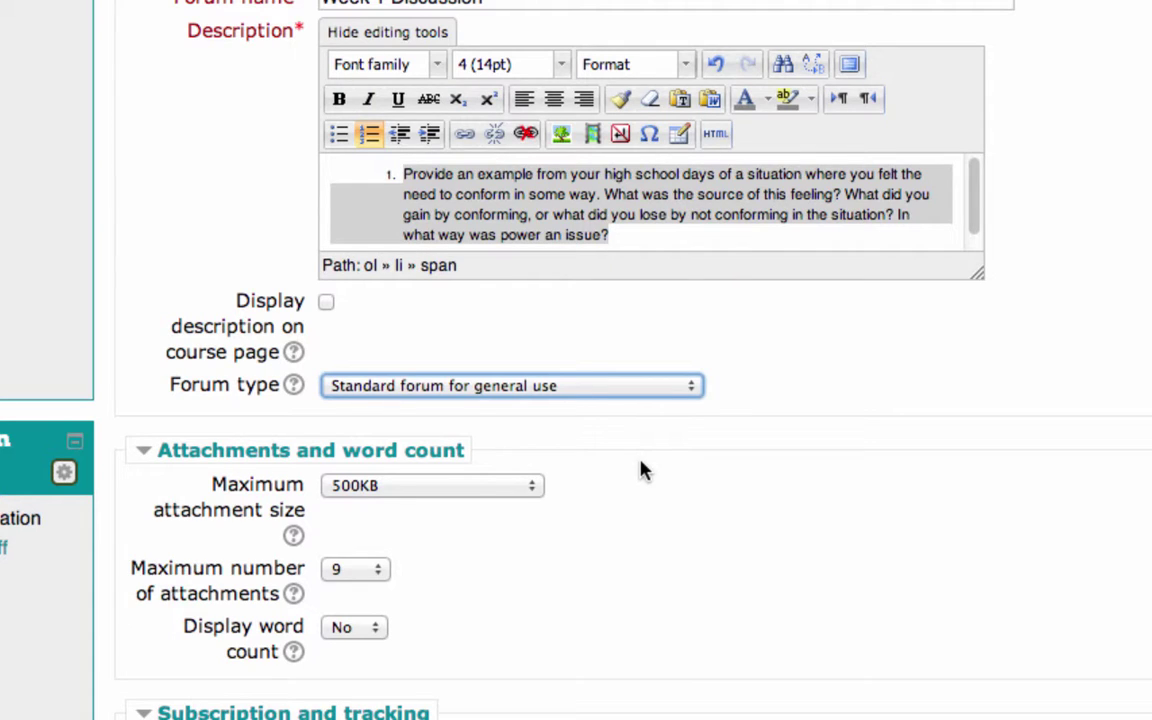
pyautogui.click(452, 493)
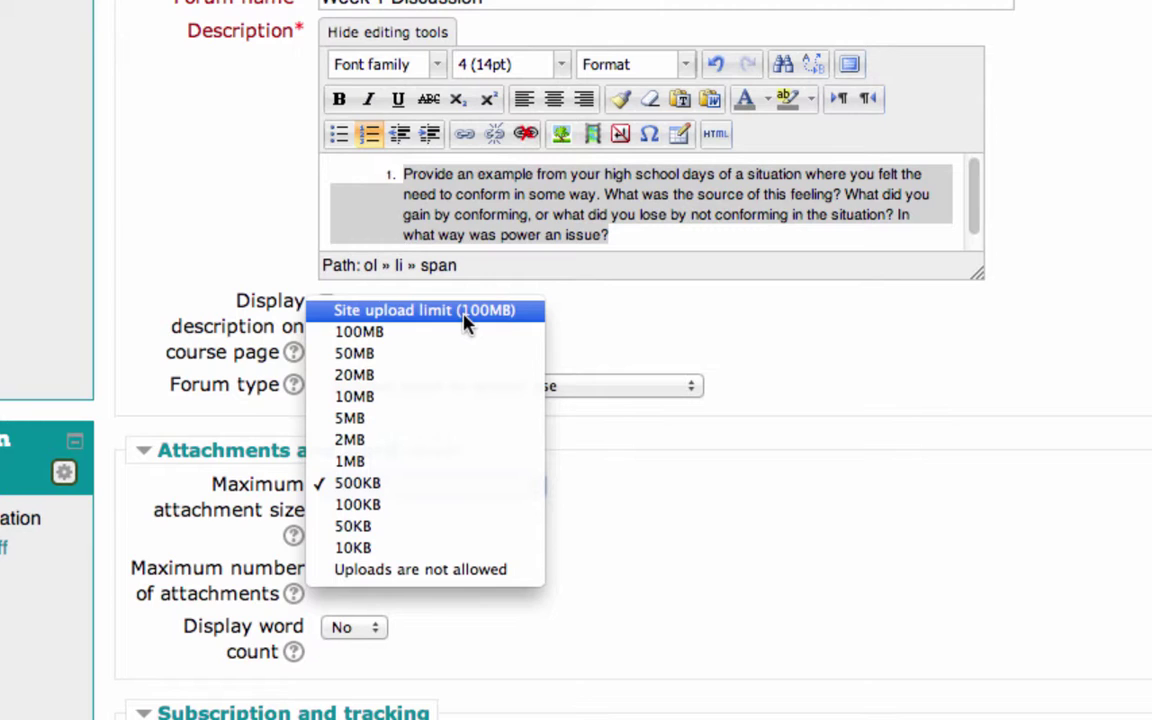
pyautogui.click(376, 442)
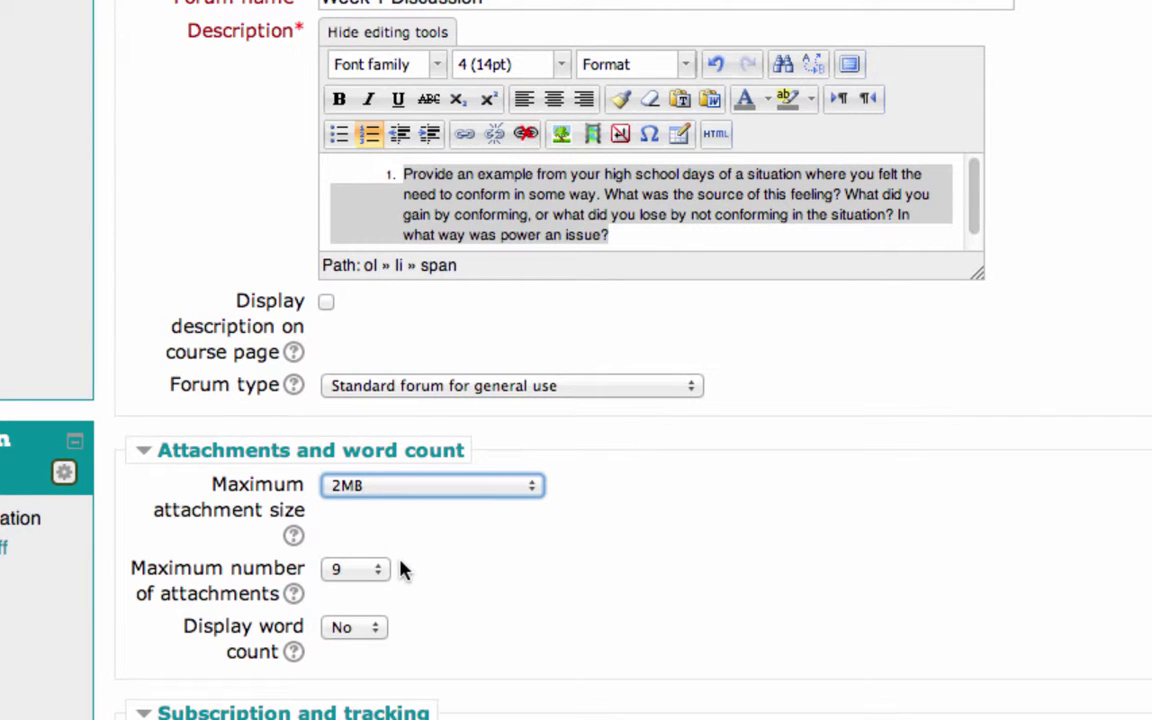
pyautogui.click(378, 578)
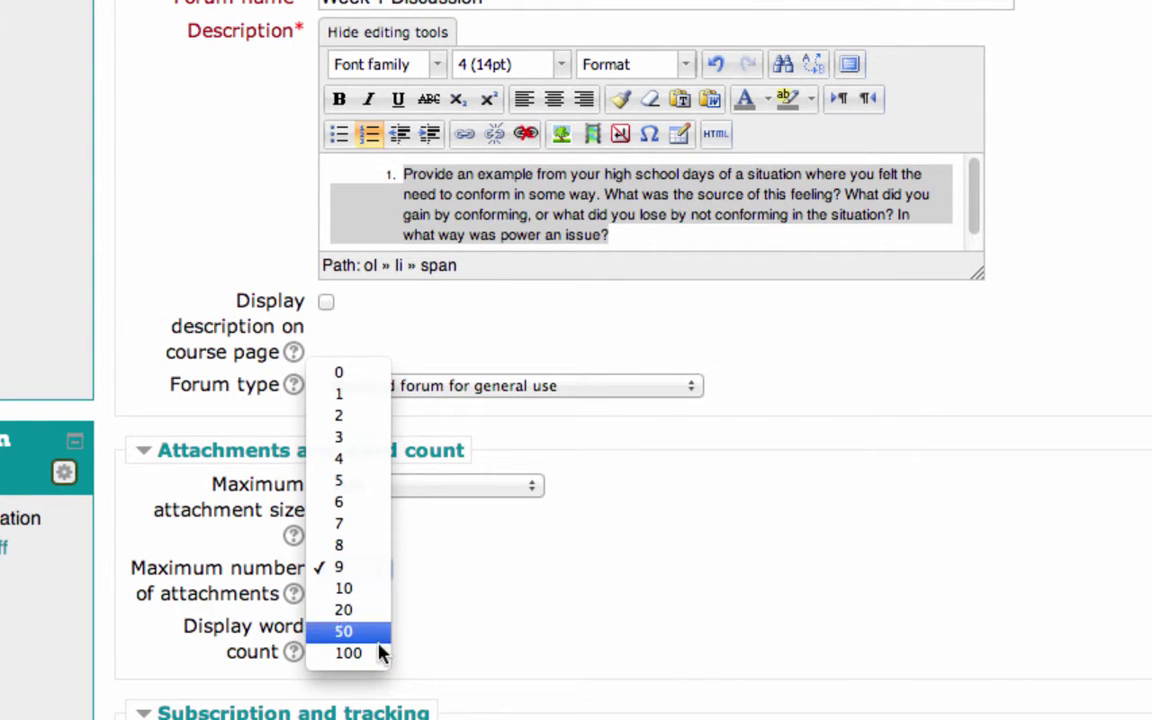
pyautogui.click(380, 568)
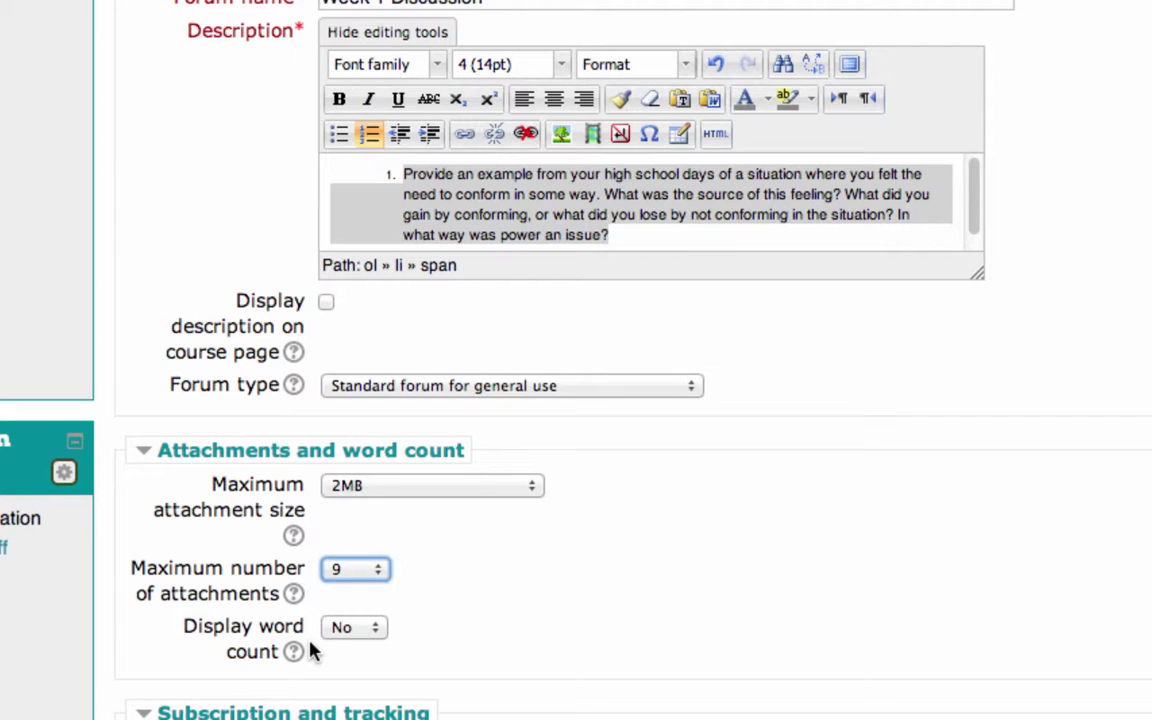
# Step: Examine the forum's subscription mode and read tracking settings without changing them
pyautogui.scroll(-1, 420, 632)
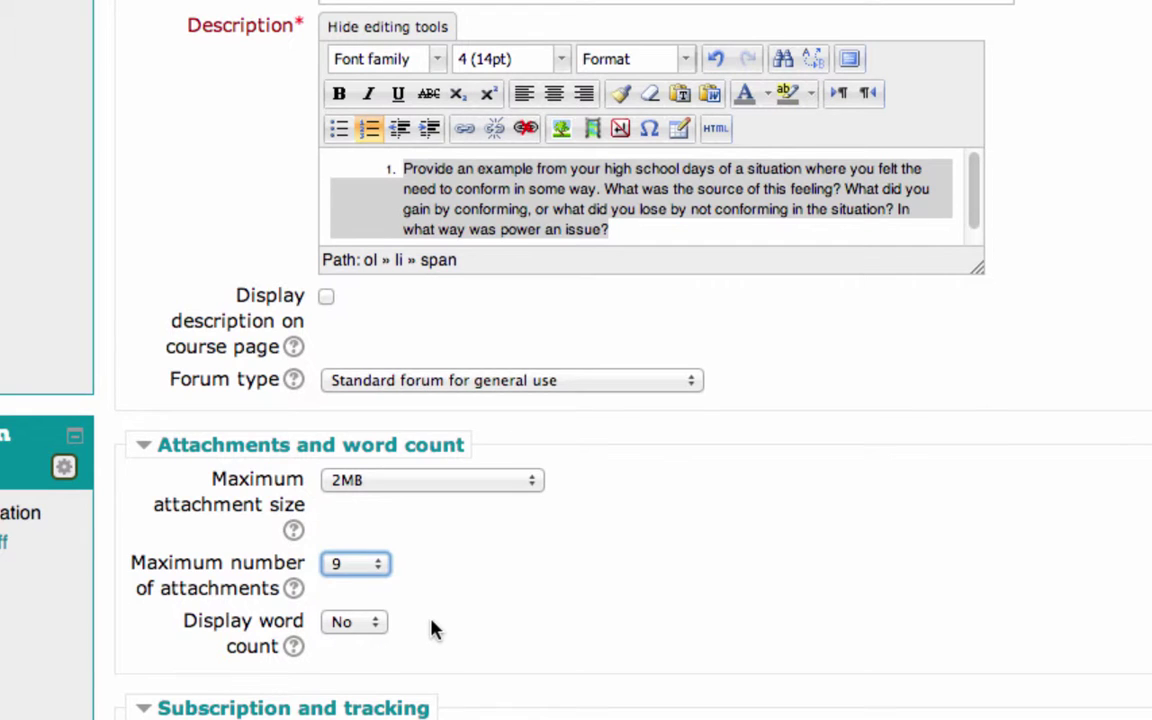
pyautogui.scroll(-10, 432, 628)
pyautogui.scroll(-1, 432, 628)
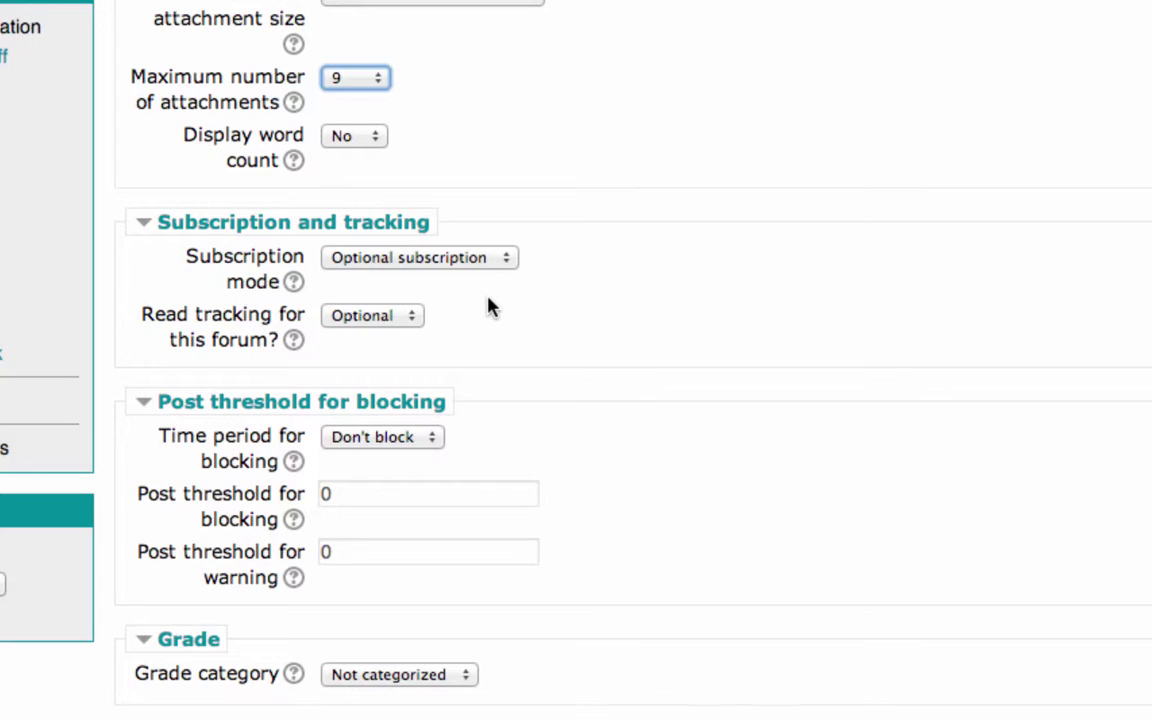
pyautogui.click(465, 257)
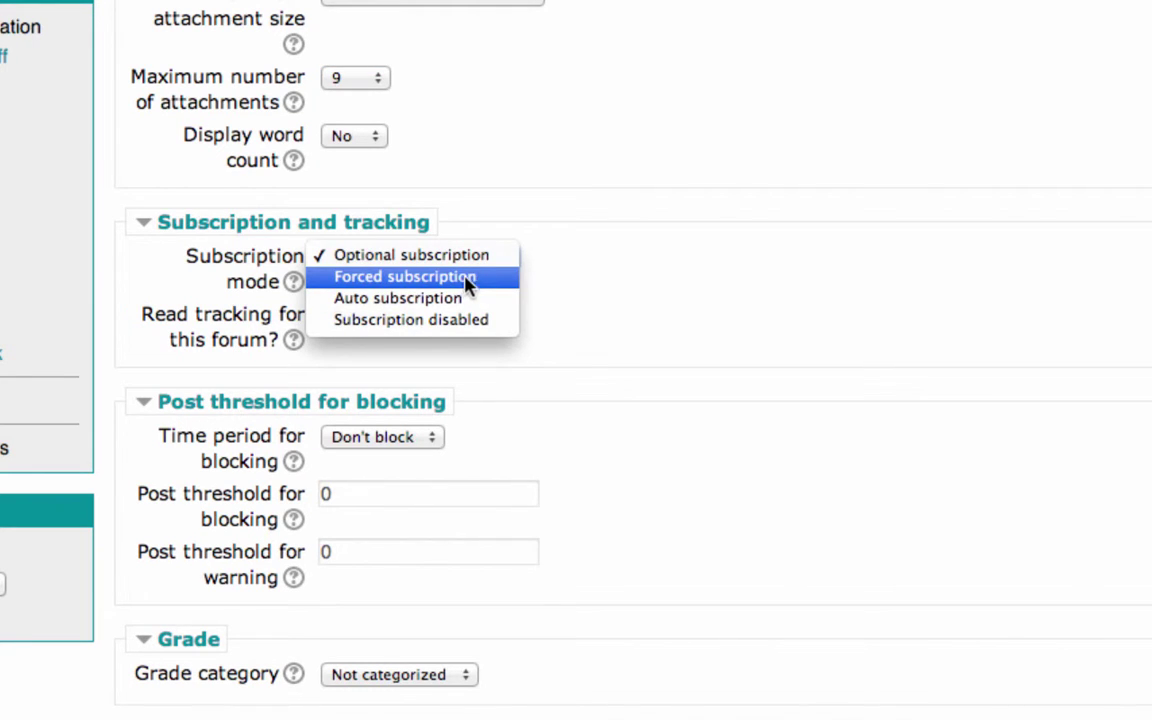
pyautogui.click(545, 280)
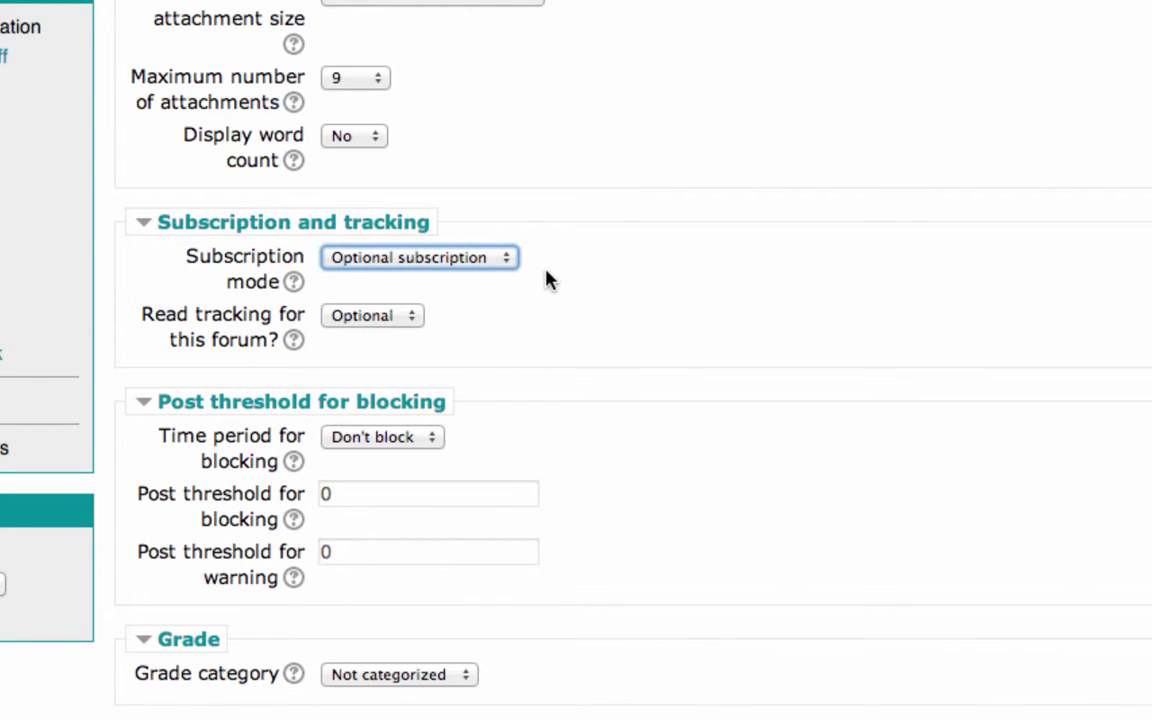
pyautogui.press('Tab')
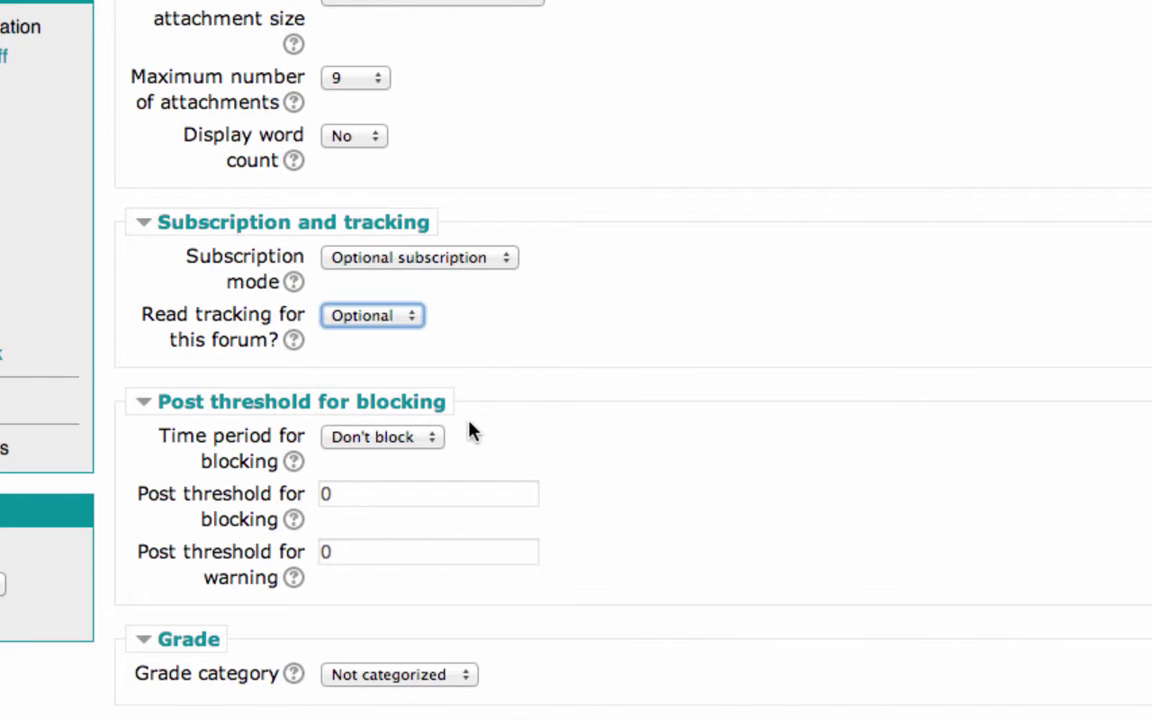
# Step: Choose "Don't block" as the time period for blocking and "Not categorized" as the grade category
pyautogui.click(433, 438)
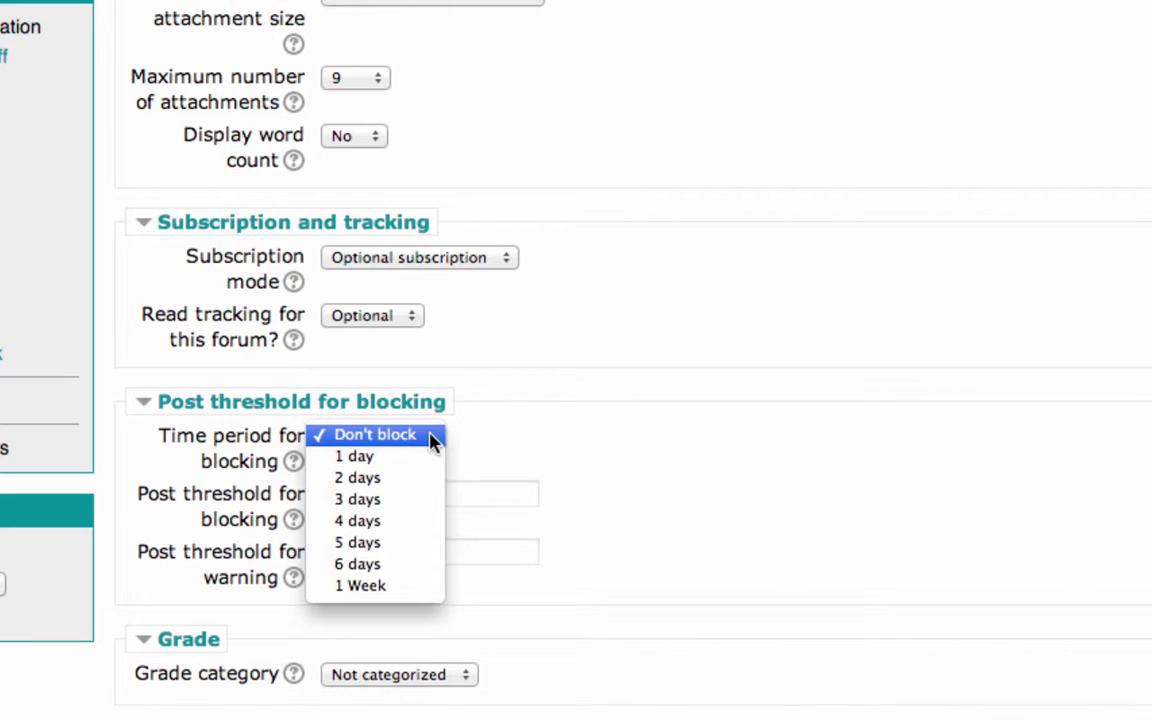
pyautogui.click(432, 441)
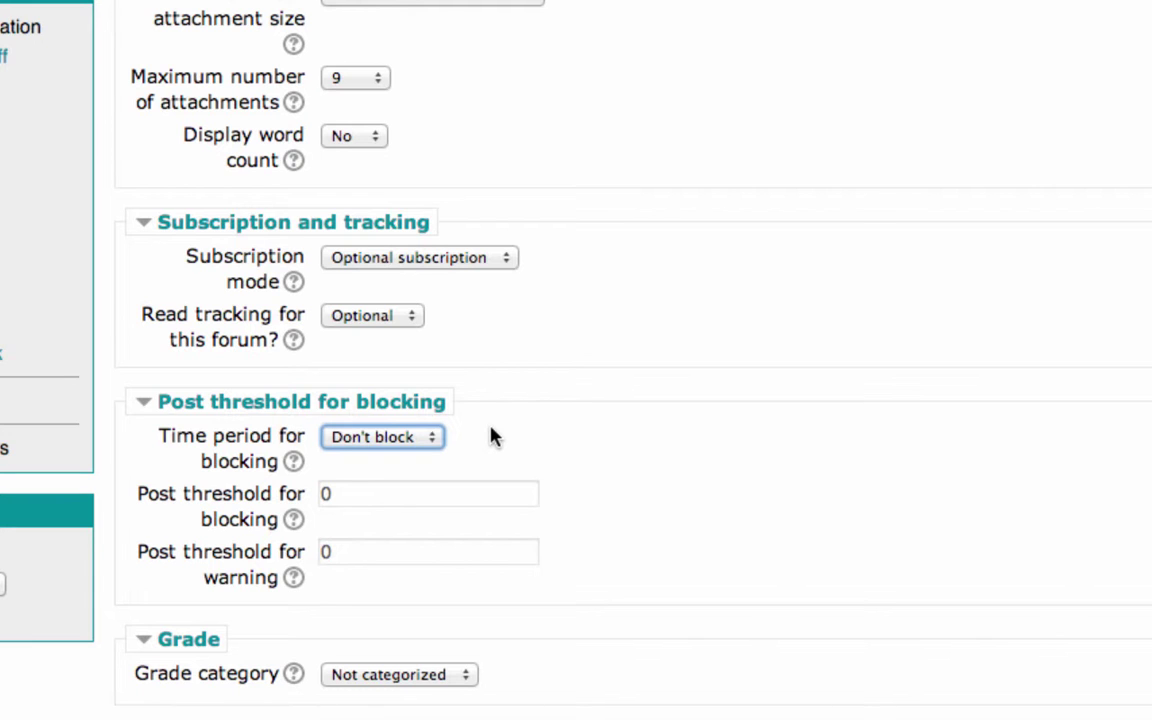
pyautogui.scroll(-10, 490, 436)
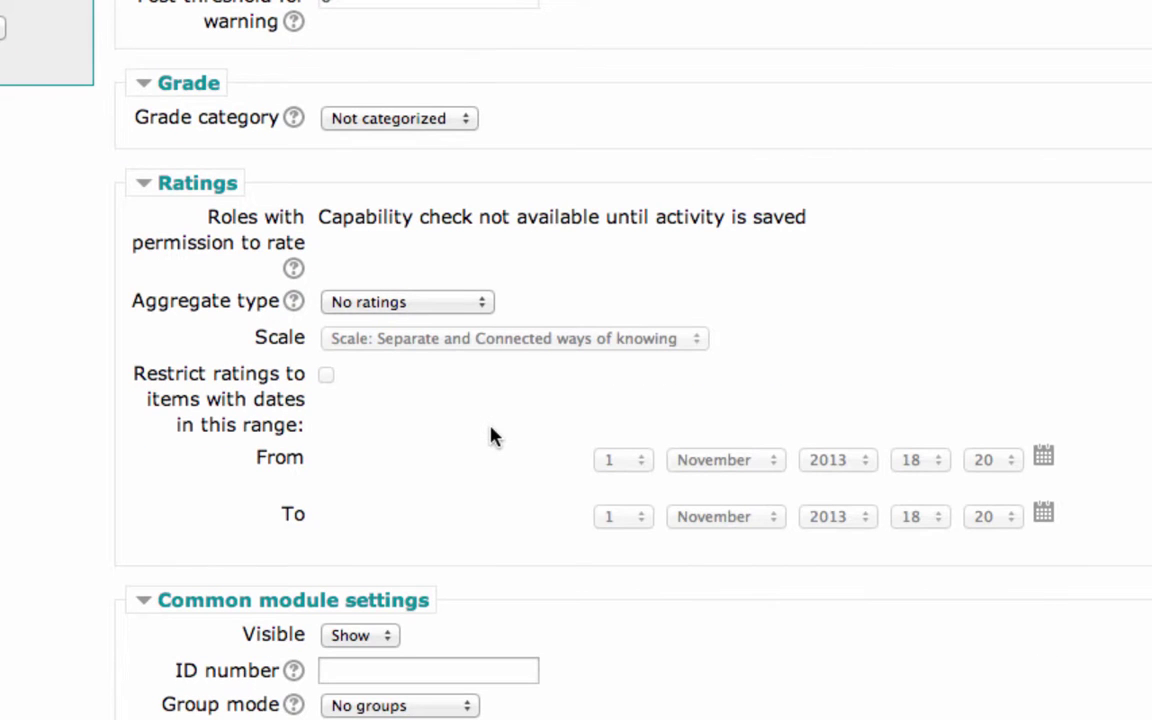
pyautogui.click(455, 120)
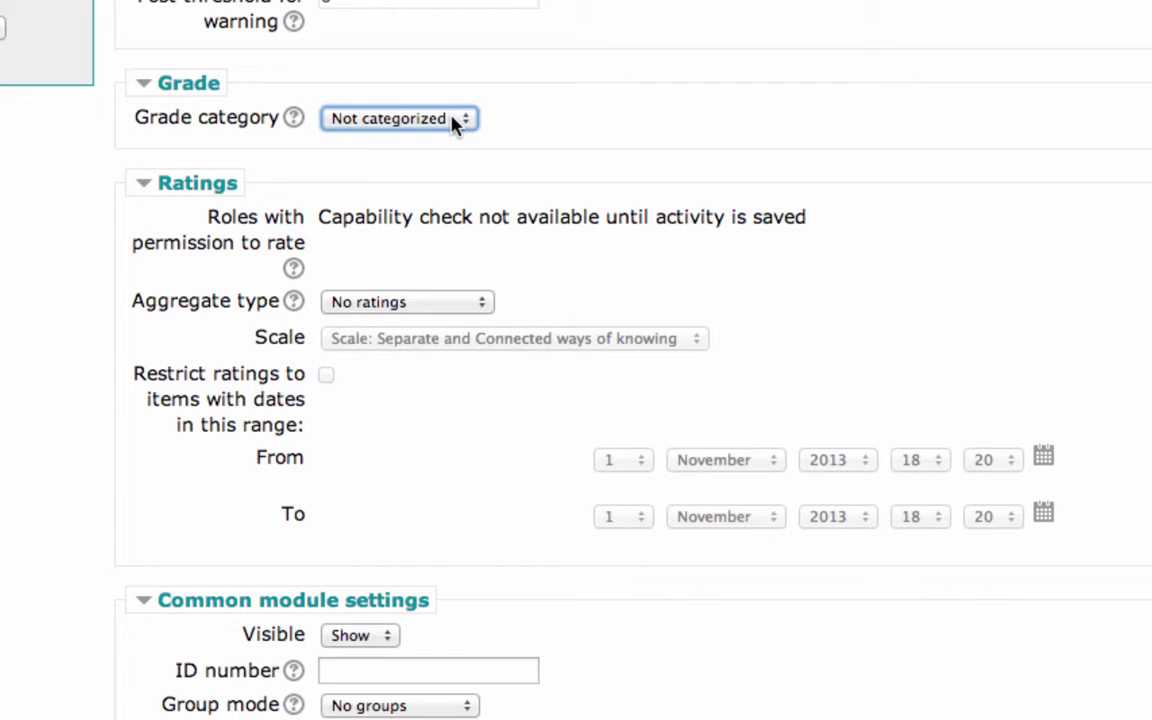
pyautogui.click(455, 122)
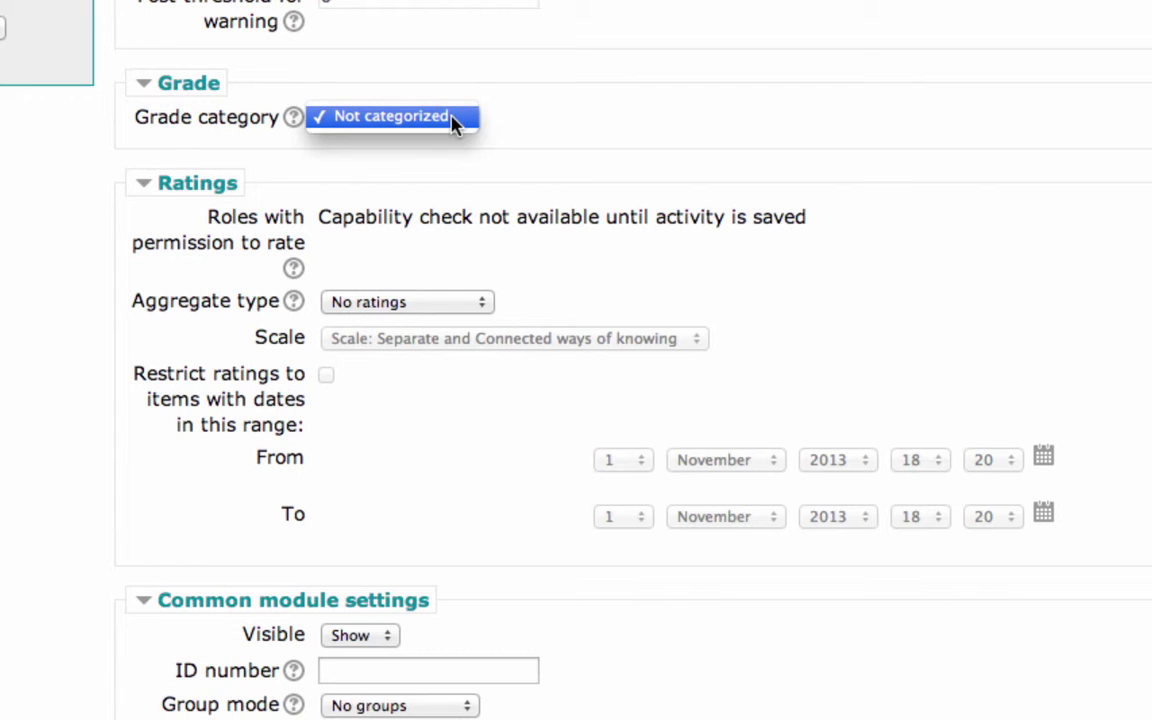
pyautogui.click(455, 122)
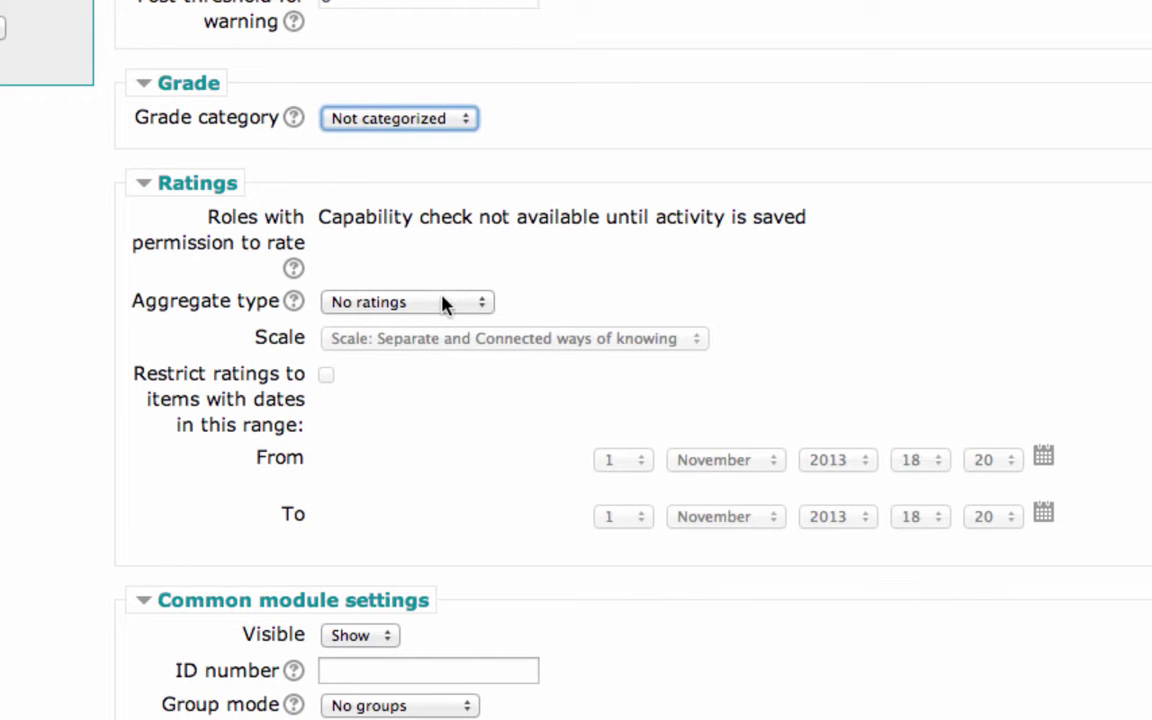
# Step: Set the forum's ratings aggregate type to "Sum of ratings" and the rating scale to 20
pyautogui.click(446, 306)
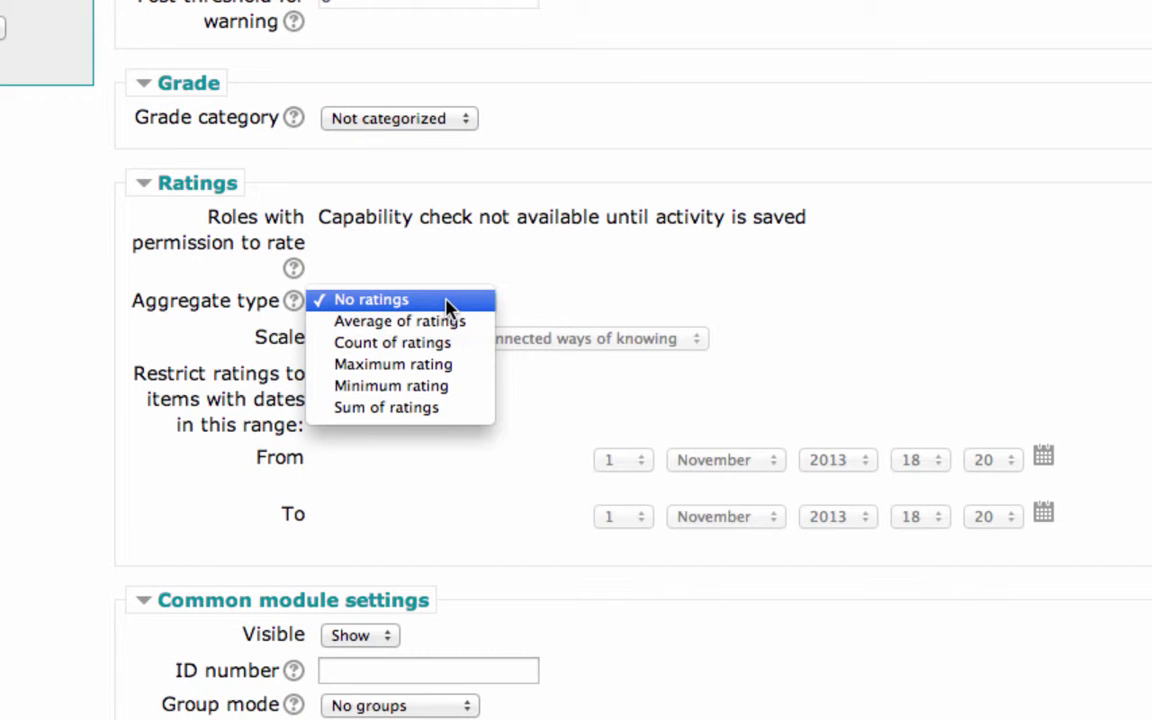
pyautogui.click(425, 407)
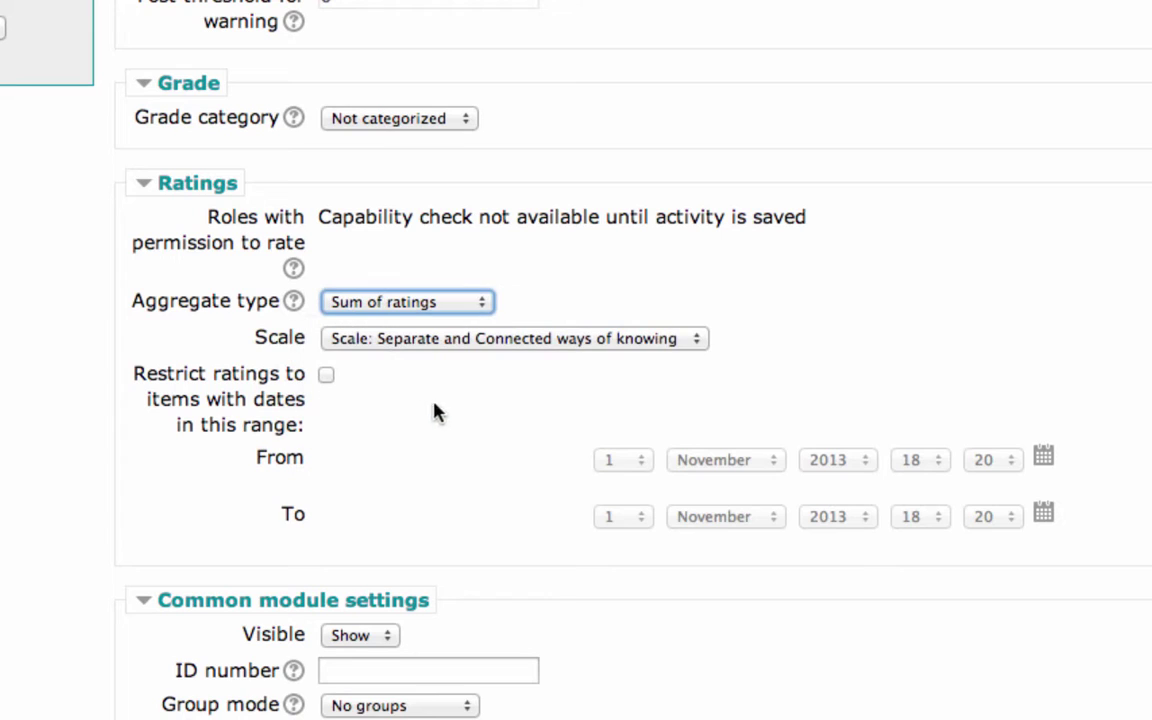
pyautogui.click(508, 340)
pyautogui.scroll(-10, 440, 390)
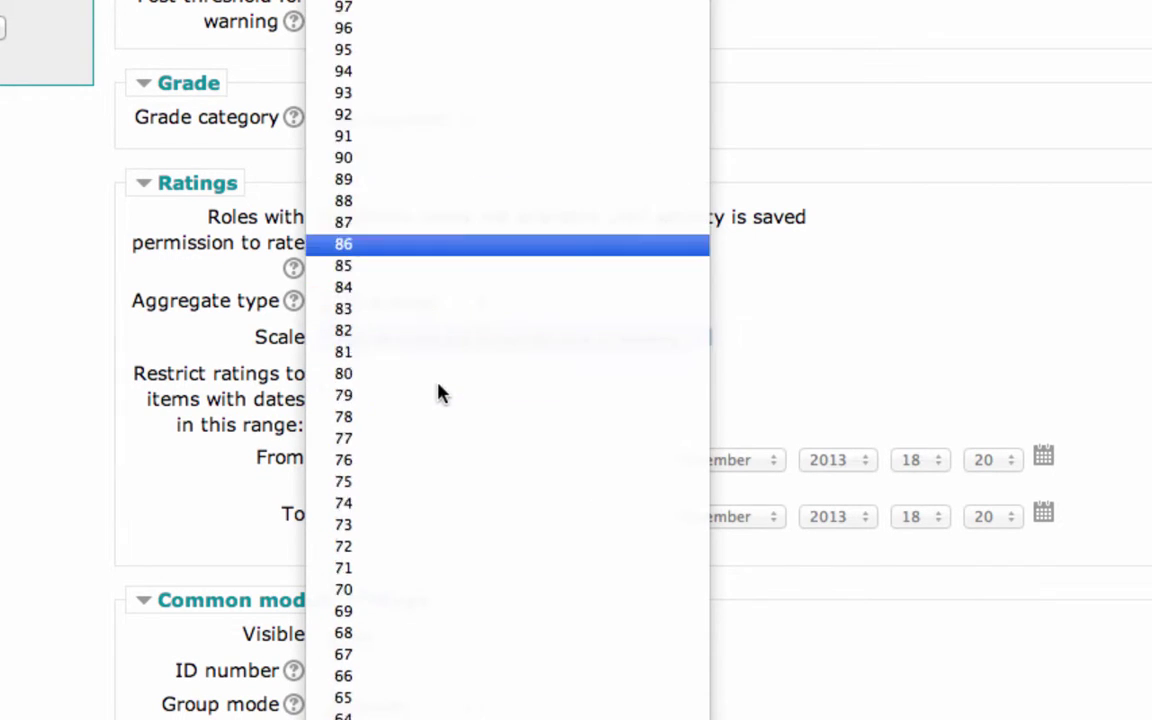
pyautogui.scroll(-9, 440, 392)
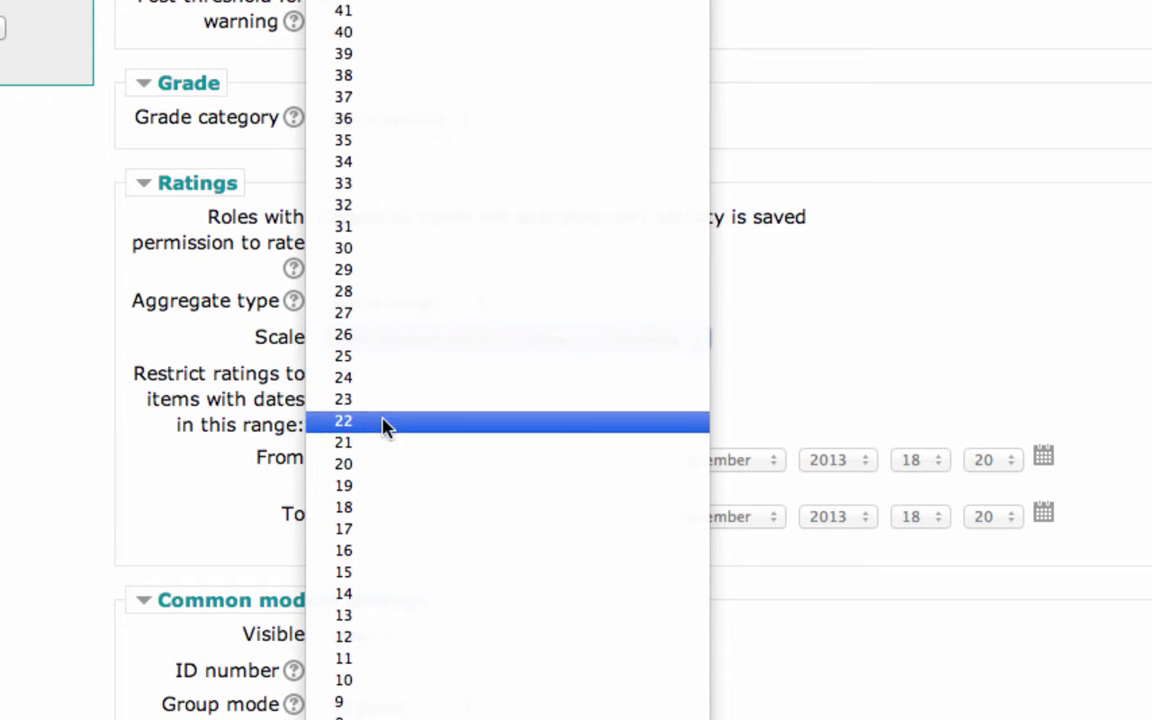
pyautogui.click(369, 466)
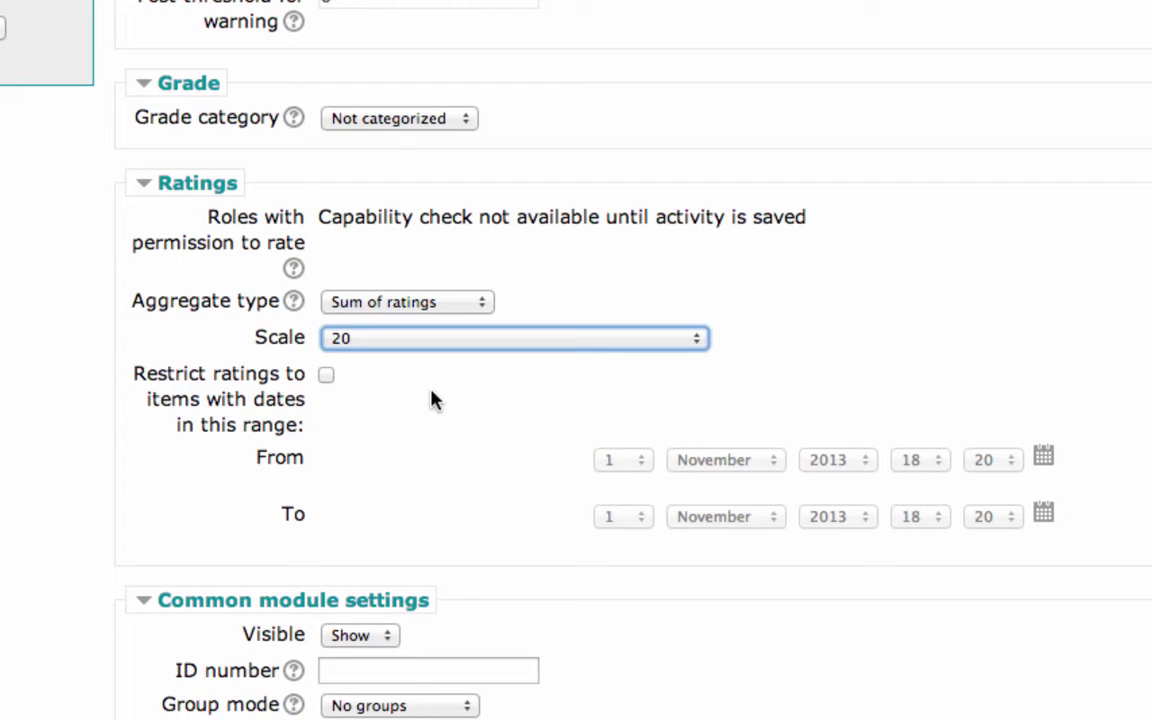
pyautogui.click(343, 381)
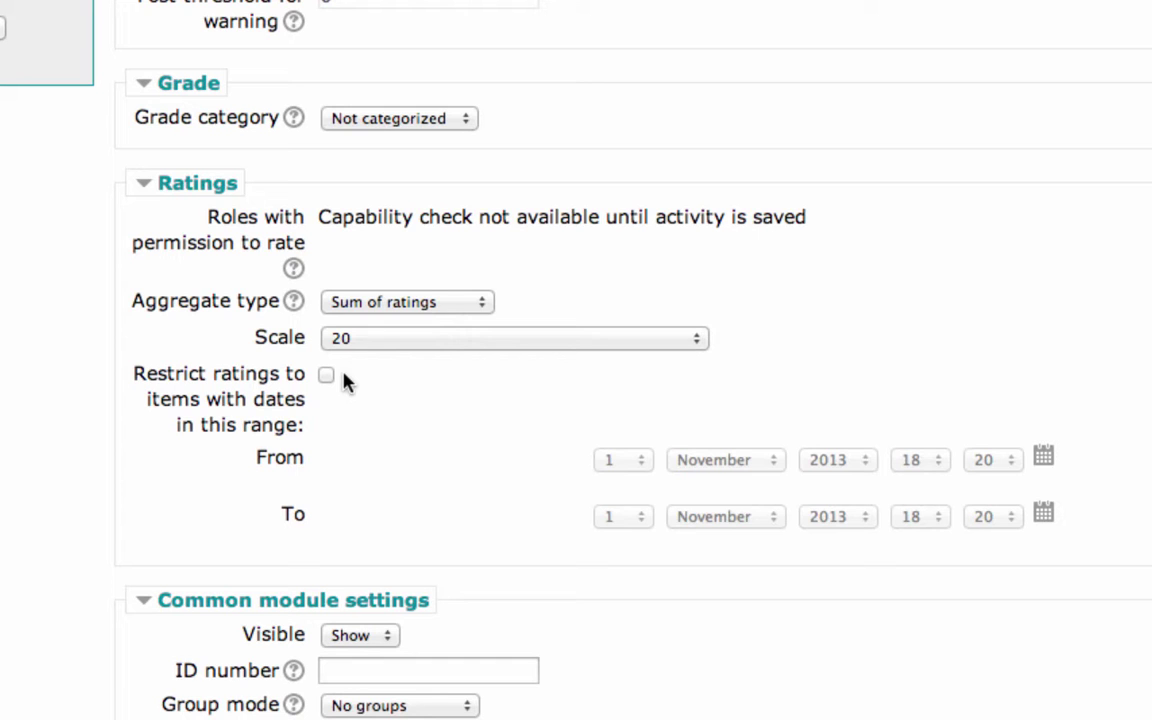
# Step: Choose "No groups" as the forum's group mode, and save and display the forum
pyautogui.scroll(-5, 343, 383)
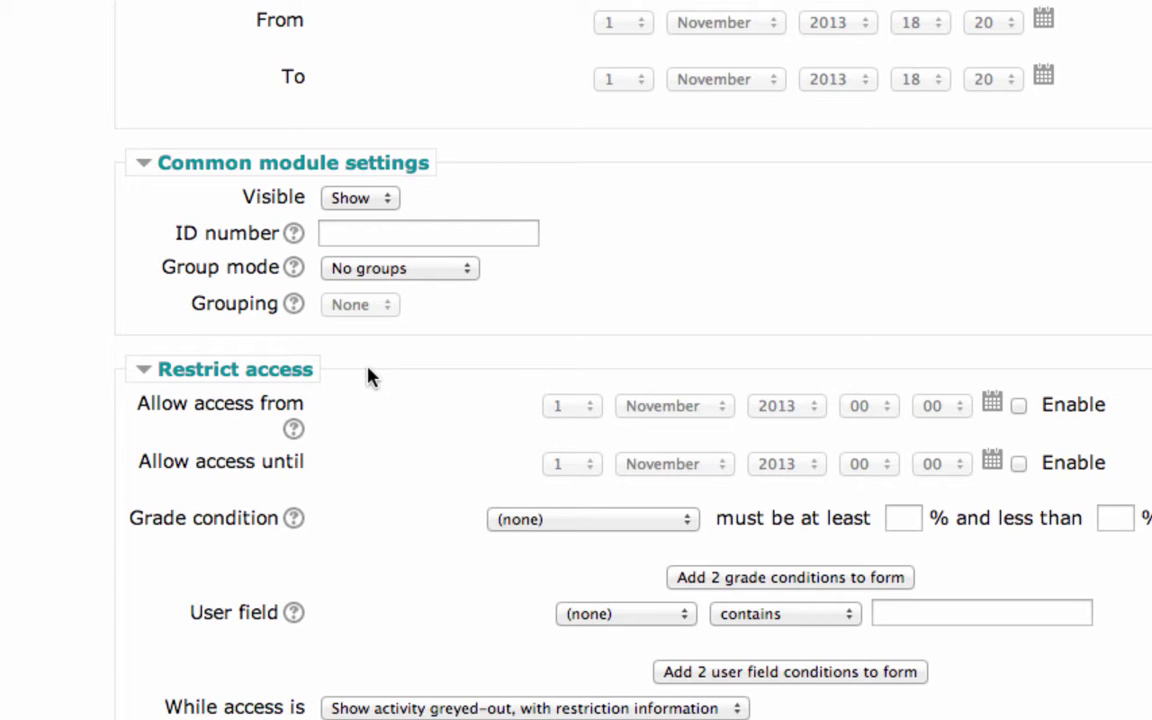
pyautogui.click(443, 279)
pyautogui.click(440, 277)
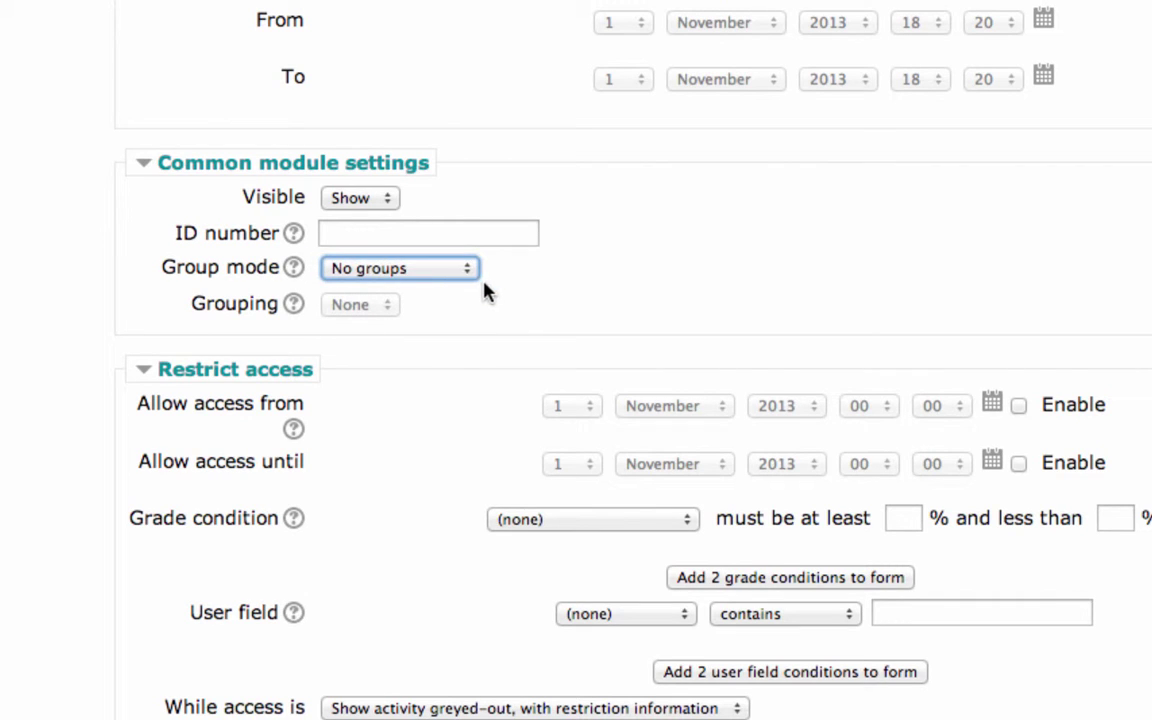
pyautogui.click(508, 281)
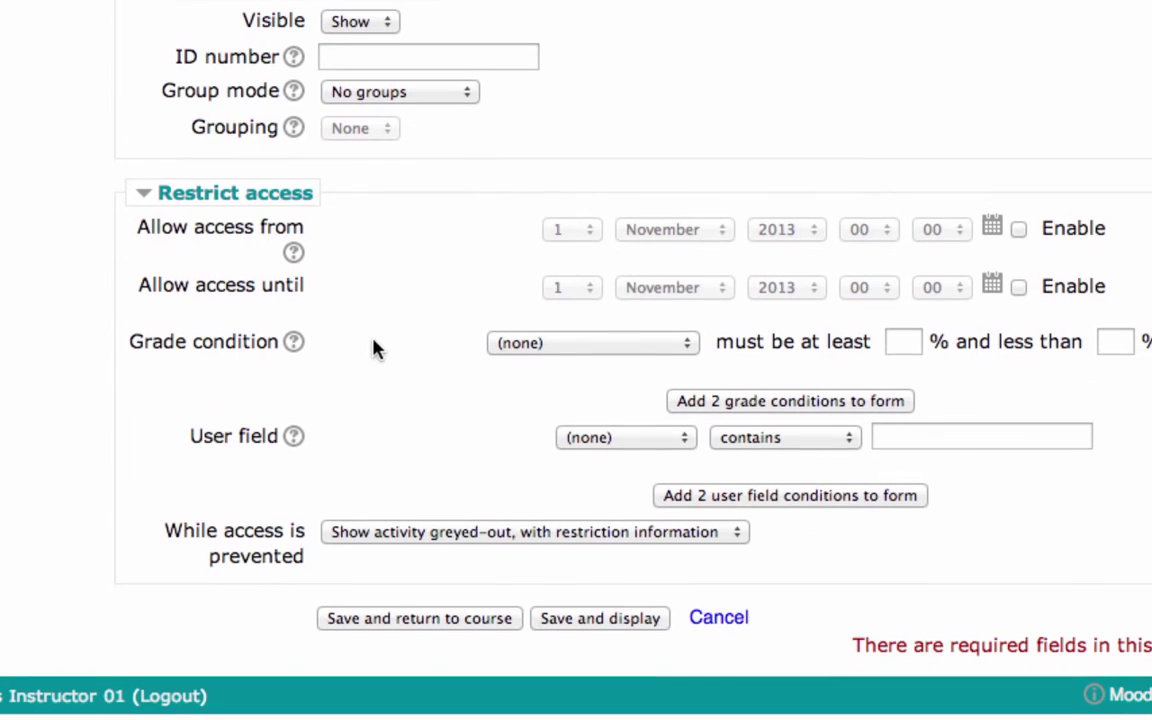
pyautogui.click(603, 616)
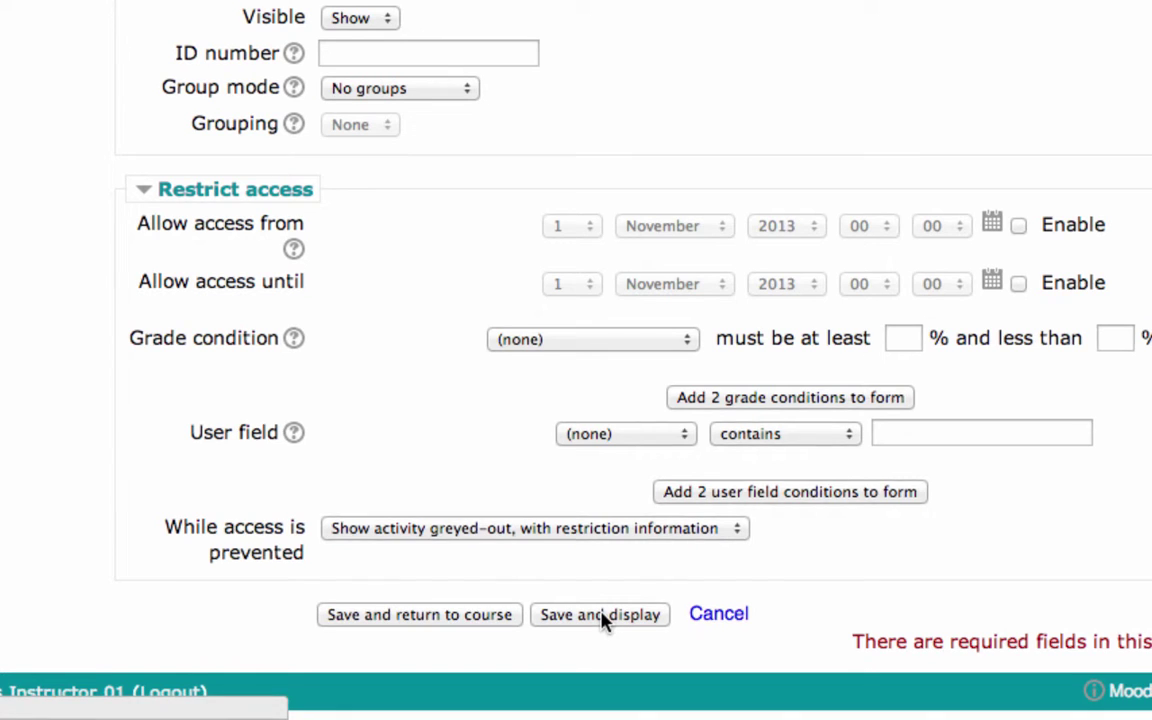